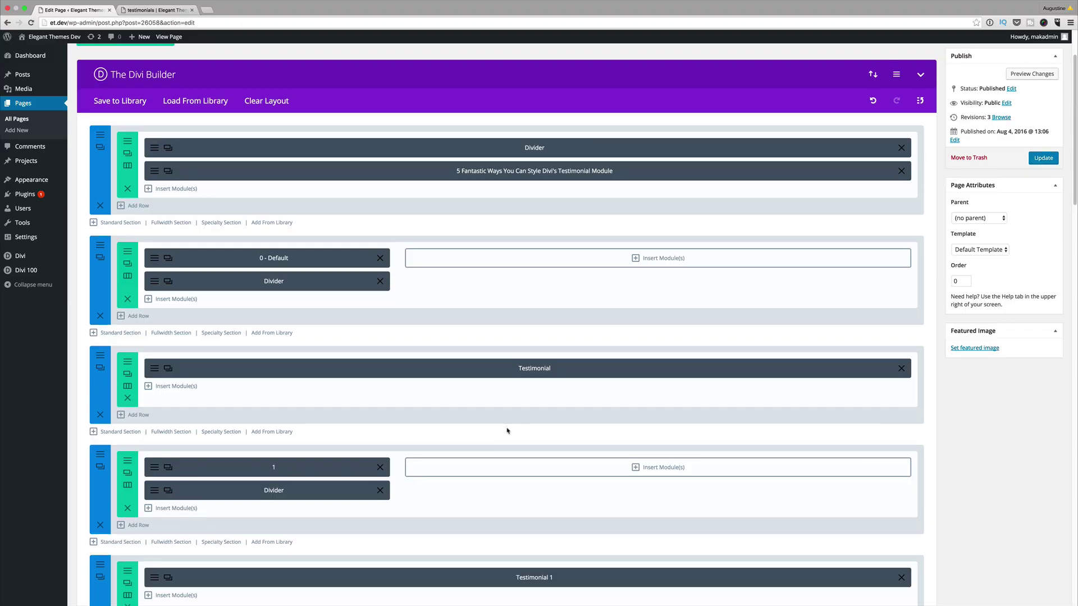
# Open the Testimonial 1 module's settings and review its general settings from the author name through the content text
pyautogui.scroll(-5, 505, 433)
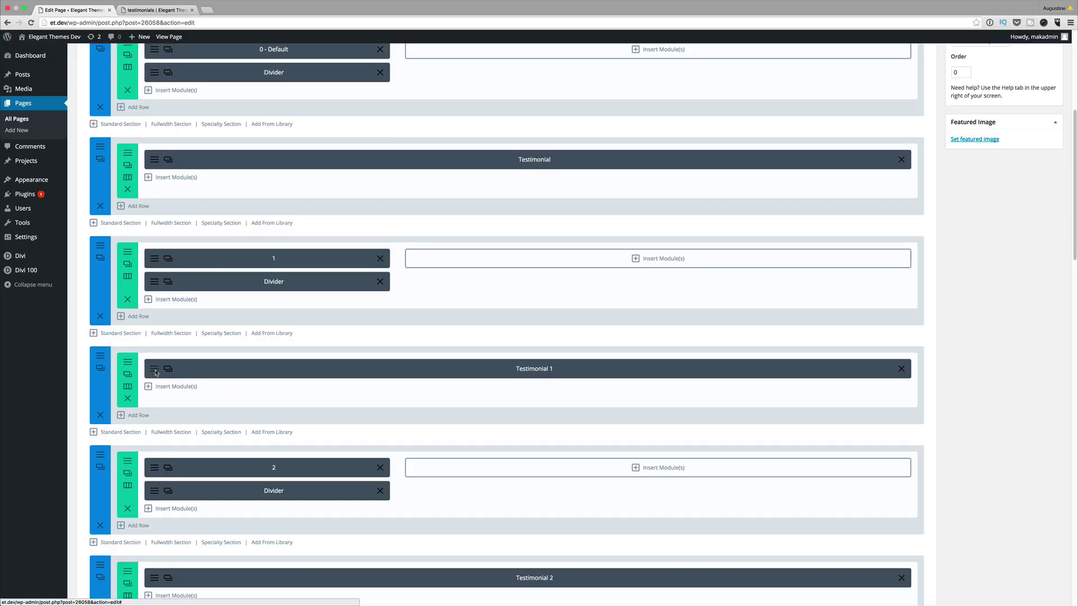
pyautogui.click(156, 373)
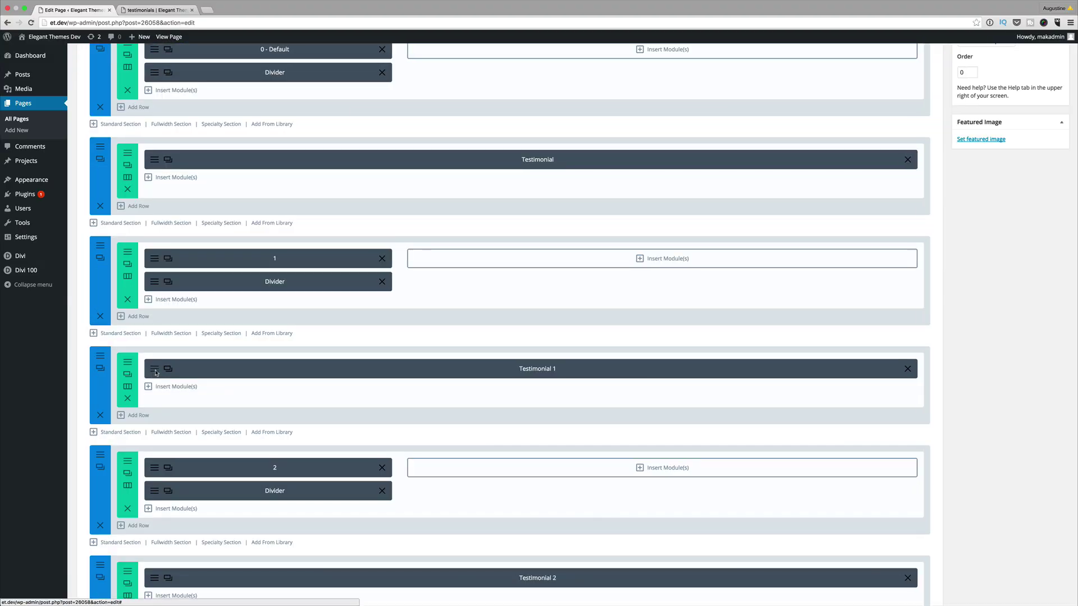
pyautogui.moveTo(473, 160); pyautogui.dragTo(425, 155)
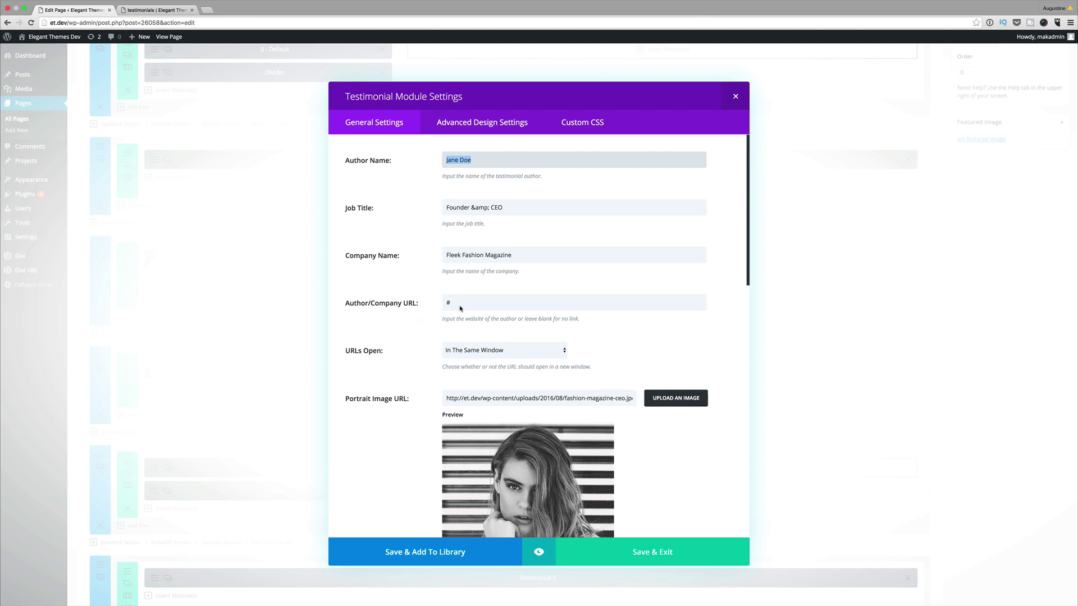
pyautogui.scroll(-3, 438, 312)
pyautogui.scroll(-3, 489, 357)
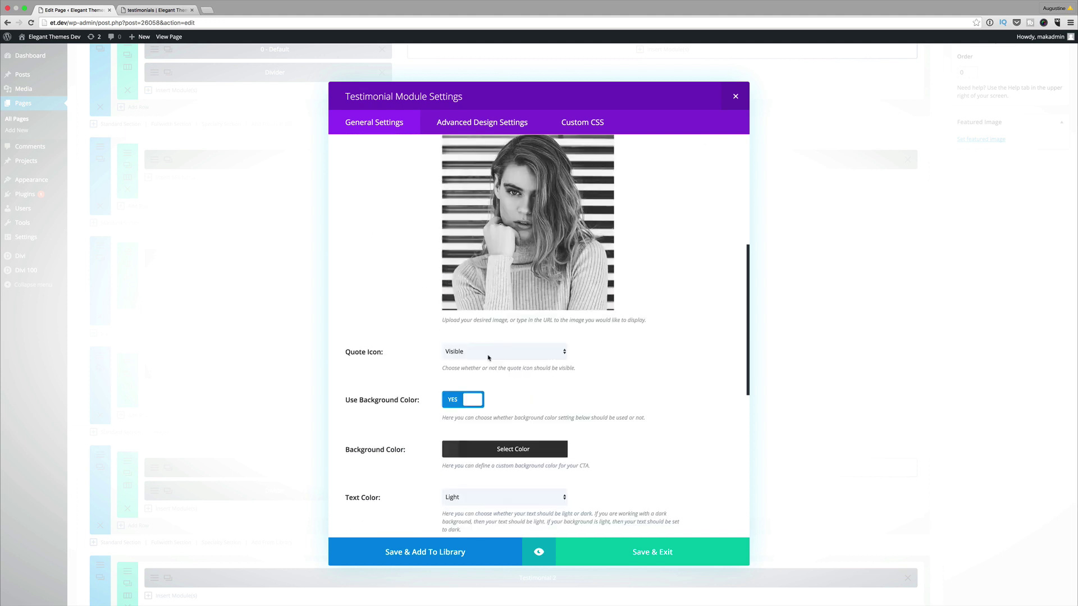
pyautogui.scroll(-3, 488, 357)
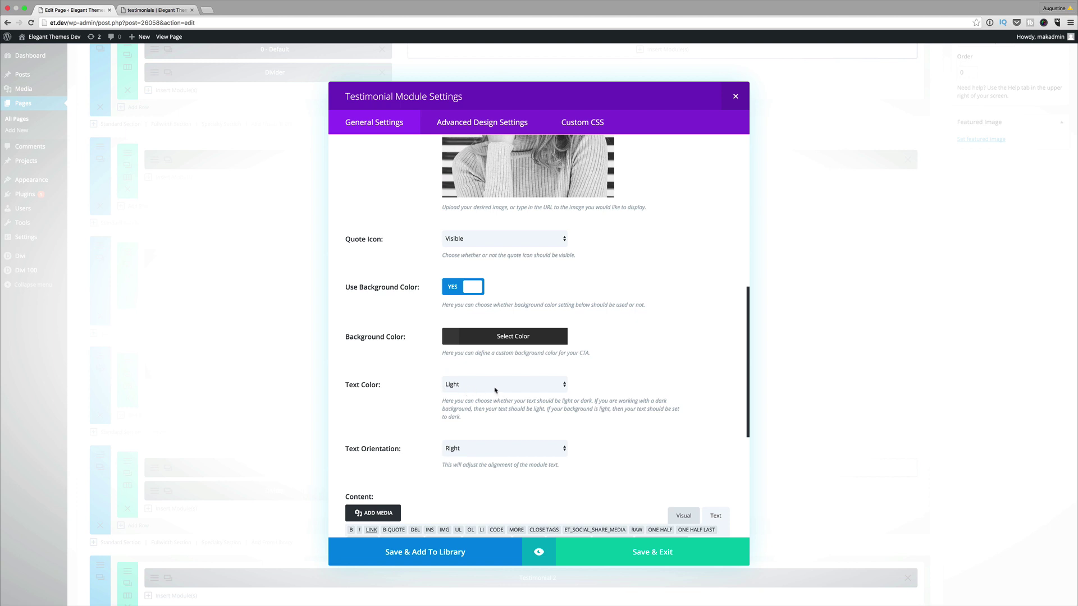
pyautogui.scroll(-5, 416, 348)
pyautogui.moveTo(506, 425); pyautogui.dragTo(380, 387)
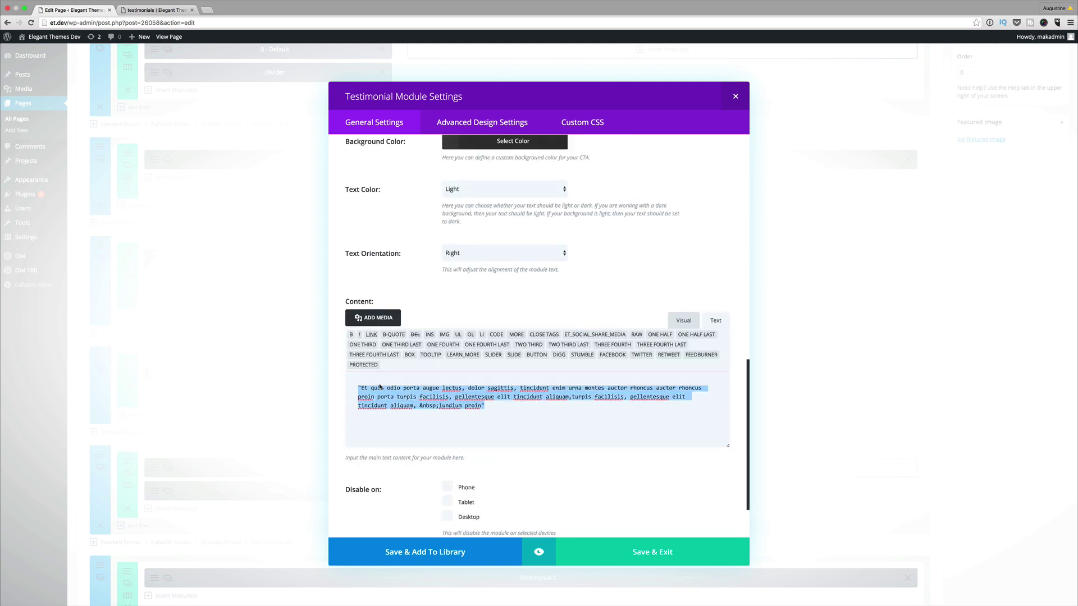
# Review Testimonial 1's advanced design settings and custom CSS, checking them against the first styled testimonial on the live page
pyautogui.click(482, 122)
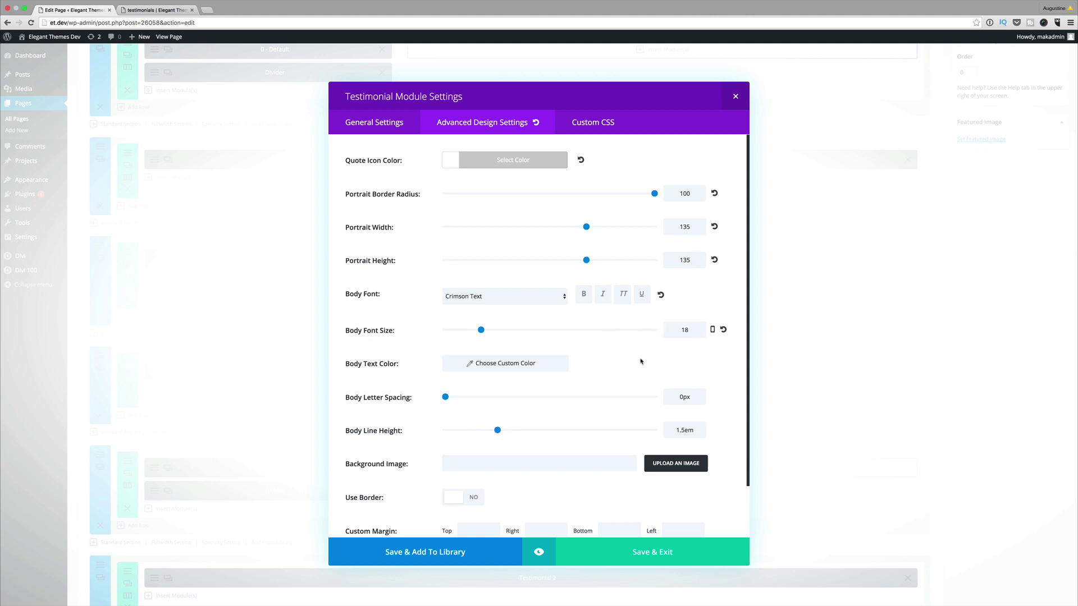
pyautogui.scroll(-2, 644, 365)
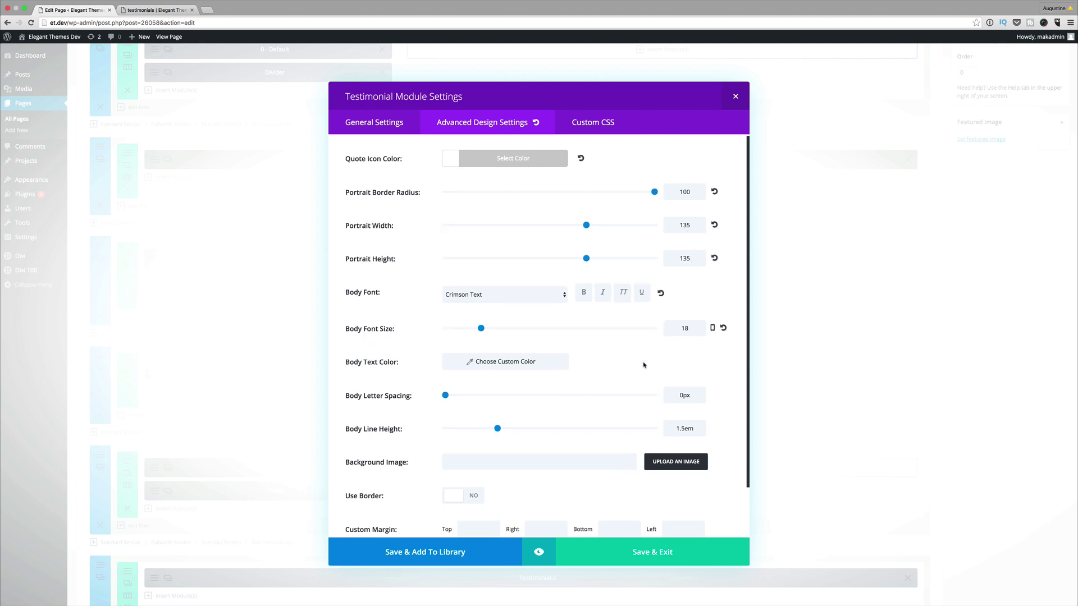
pyautogui.click(604, 123)
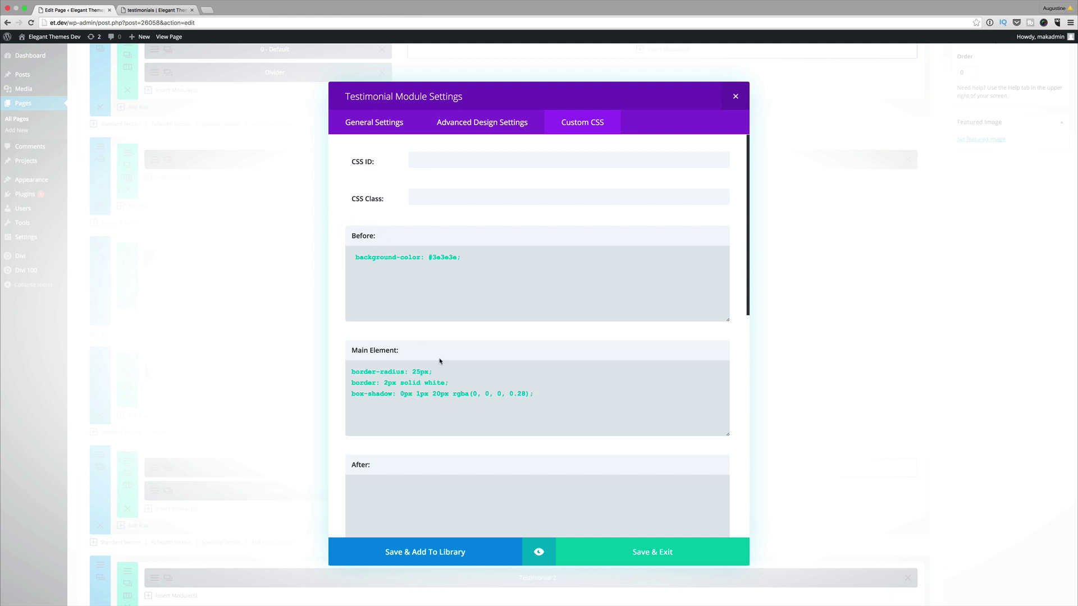
pyautogui.scroll(-3, 441, 361)
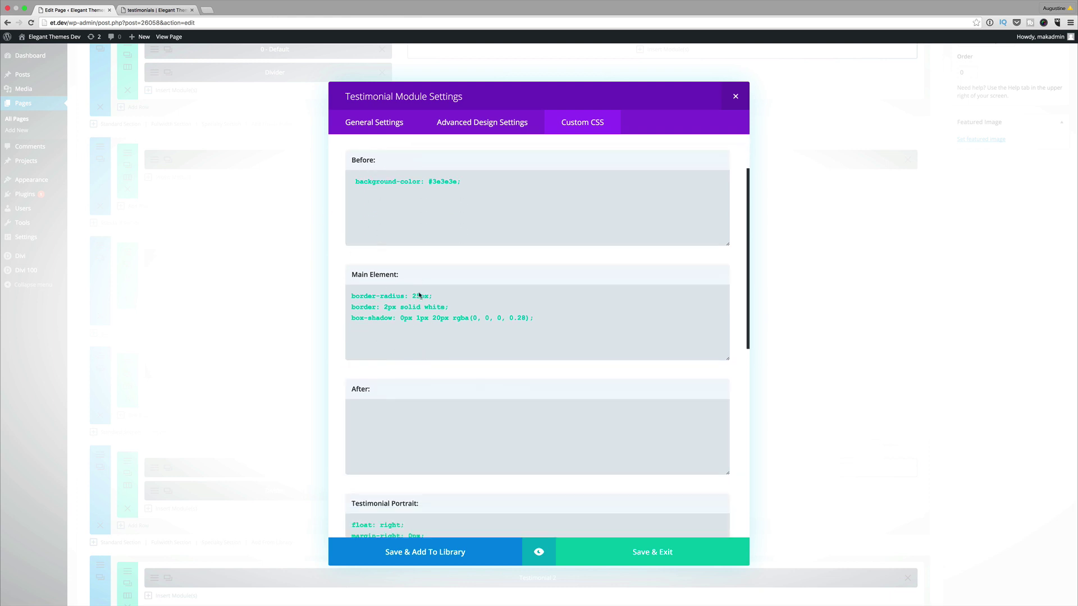
pyautogui.scroll(-10, 510, 329)
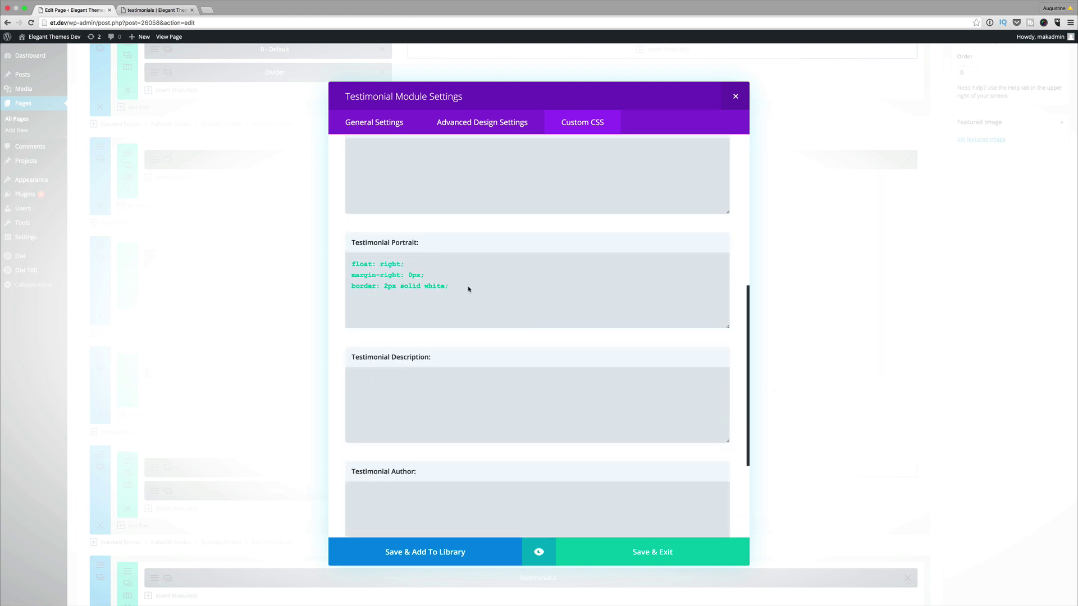
pyautogui.scroll(-2, 469, 289)
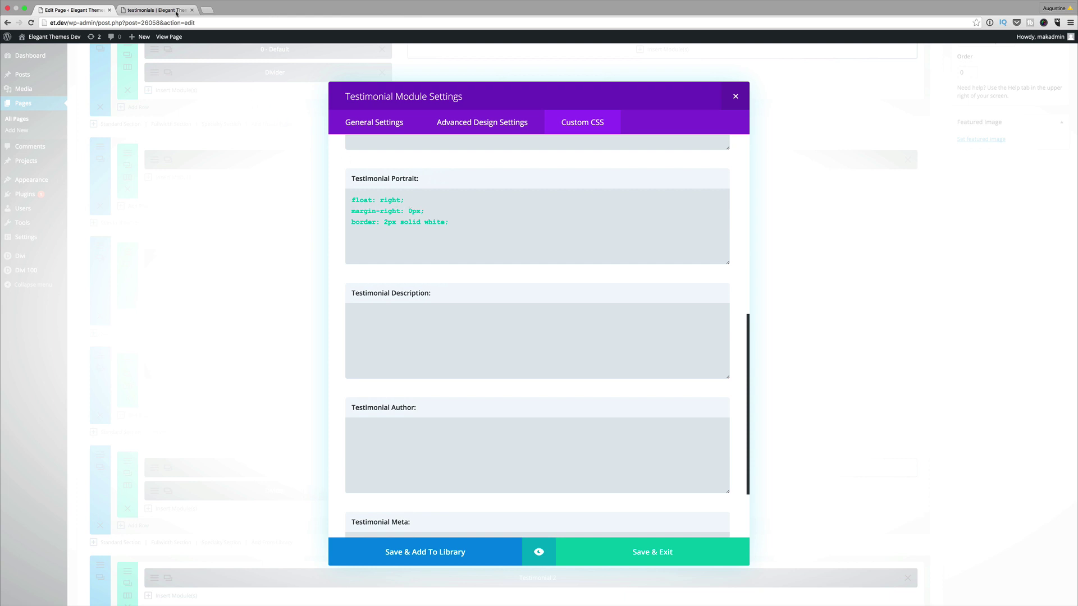
pyautogui.click(157, 10)
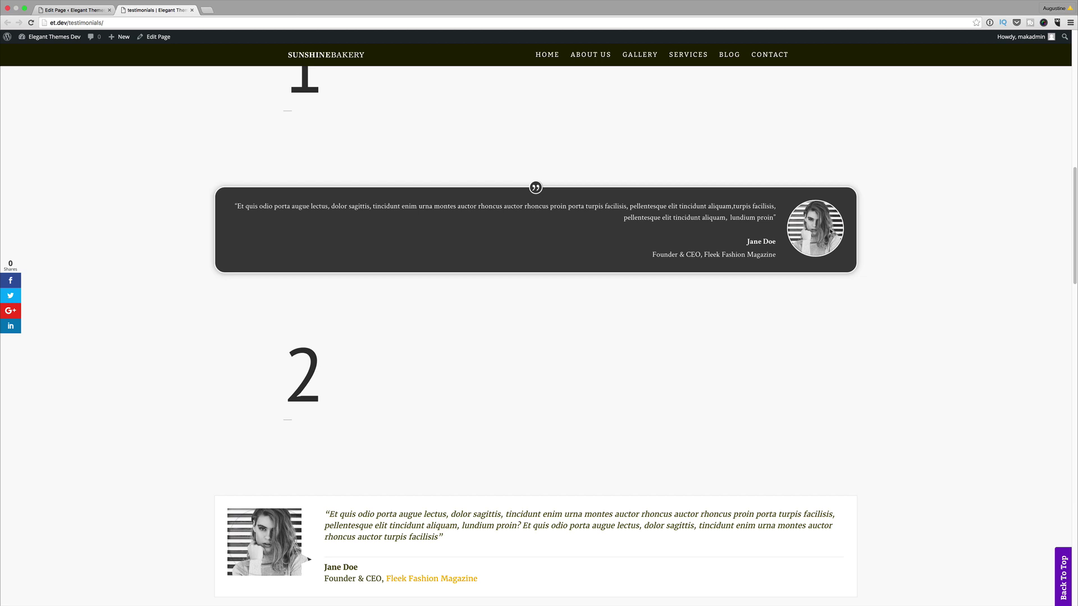
pyautogui.click(73, 10)
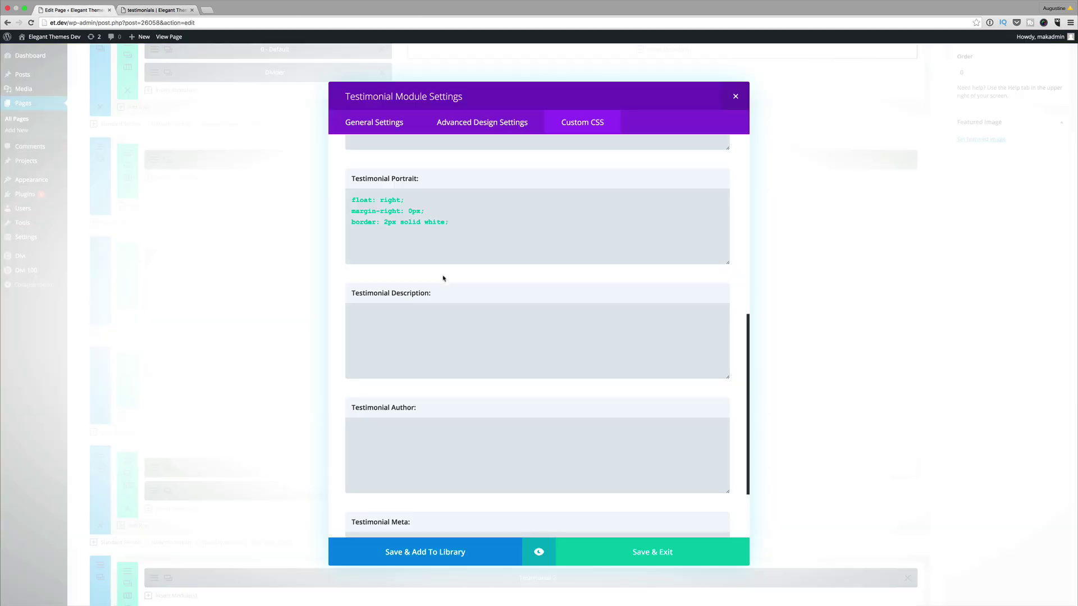
pyautogui.scroll(-3, 444, 275)
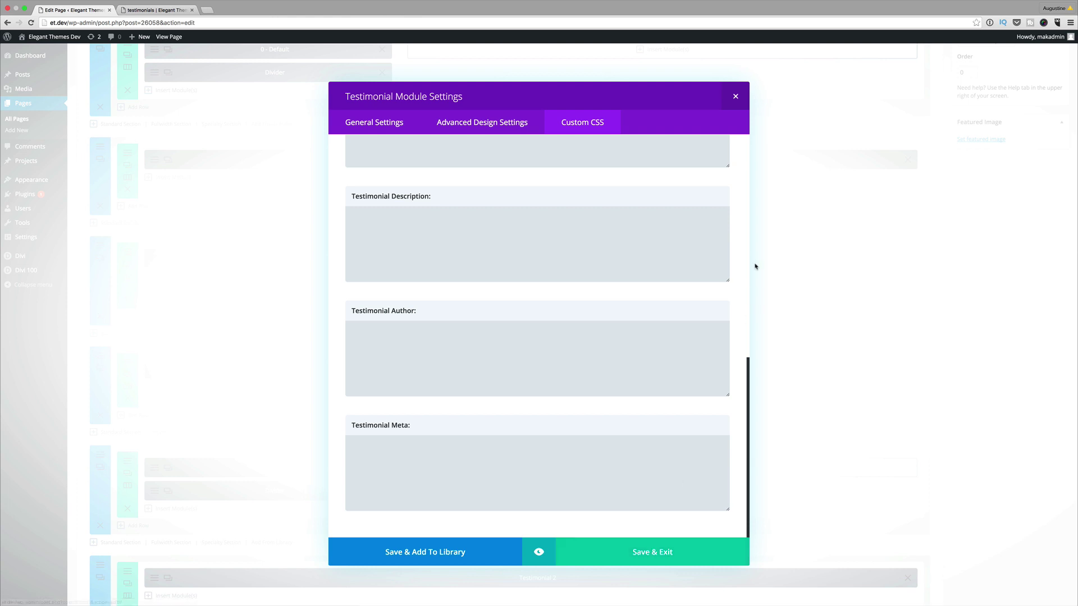
# View the second testimonial on the live page, and review the Testimonial 2 module's general settings, including background color and content
pyautogui.hotkey('ctrl', 'Tab')
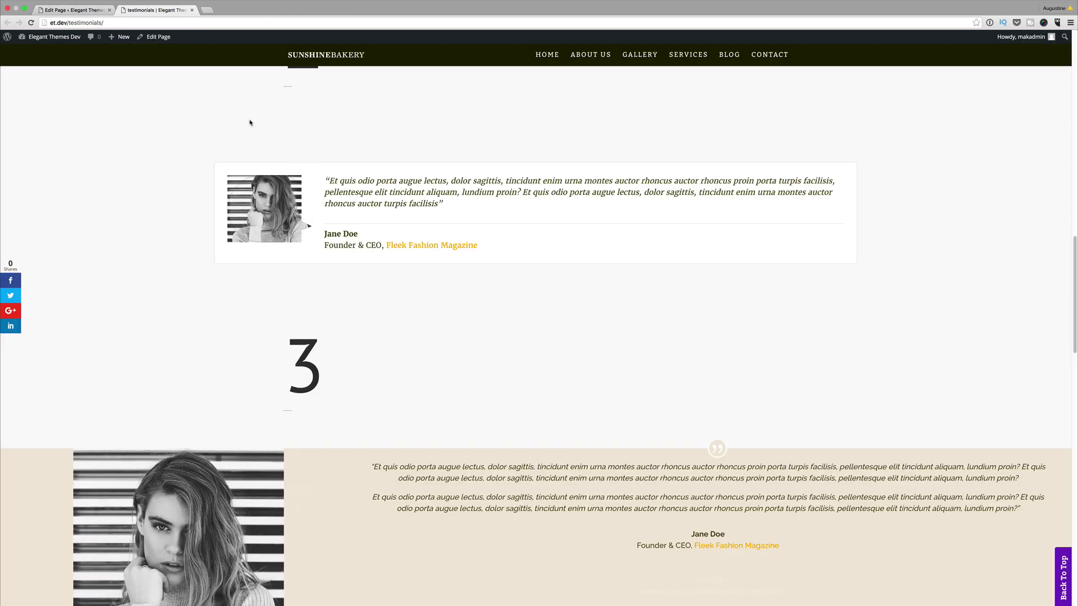
pyautogui.scroll(2, 357, 233)
pyautogui.hotkey('ctrl', 'shift', 'Tab')
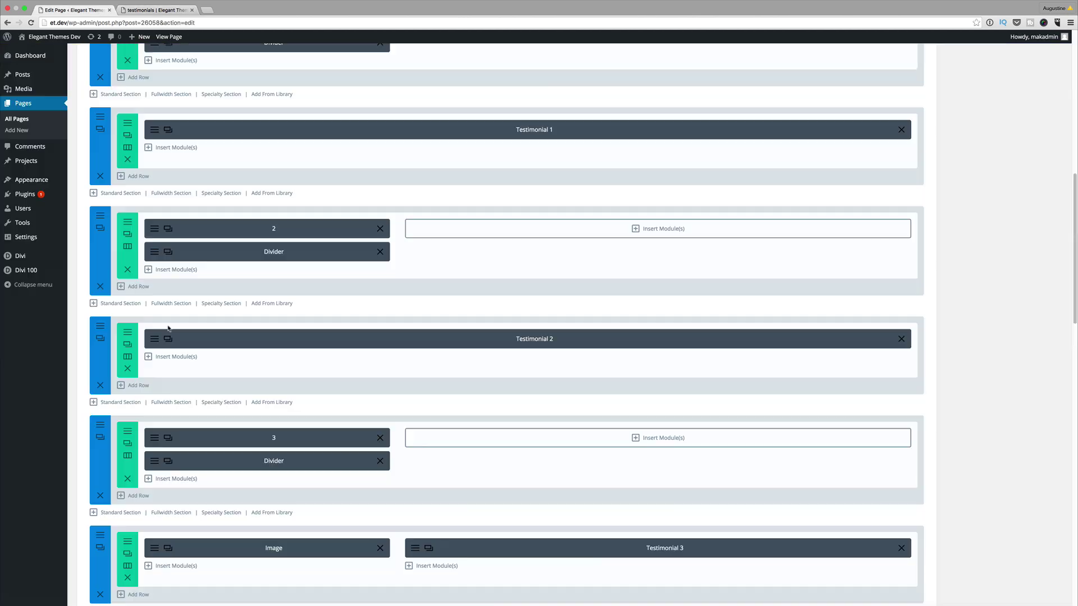
pyautogui.click(162, 340)
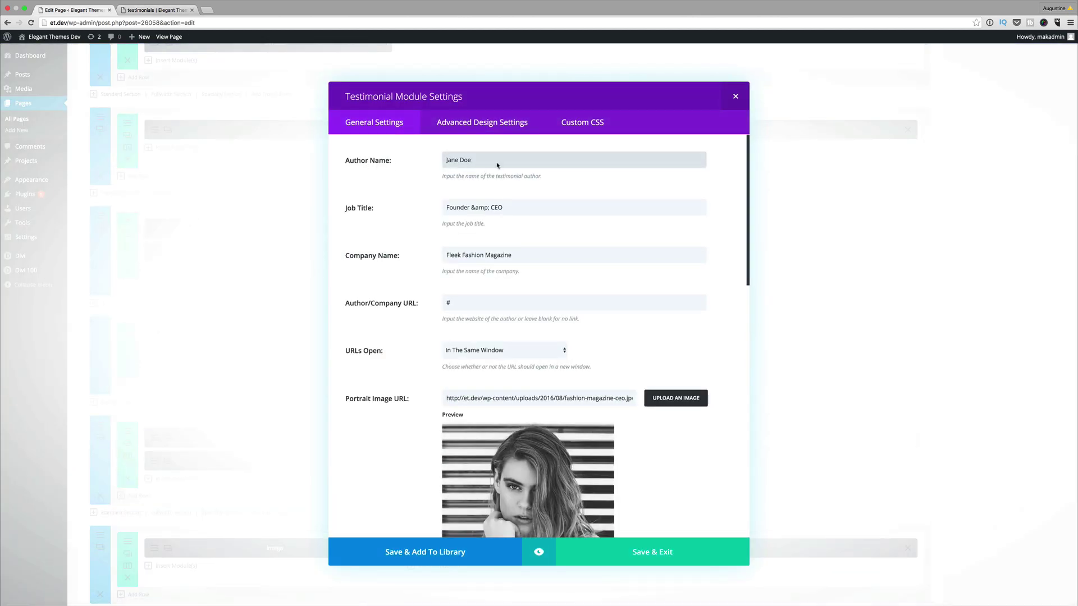
pyautogui.scroll(-5, 528, 337)
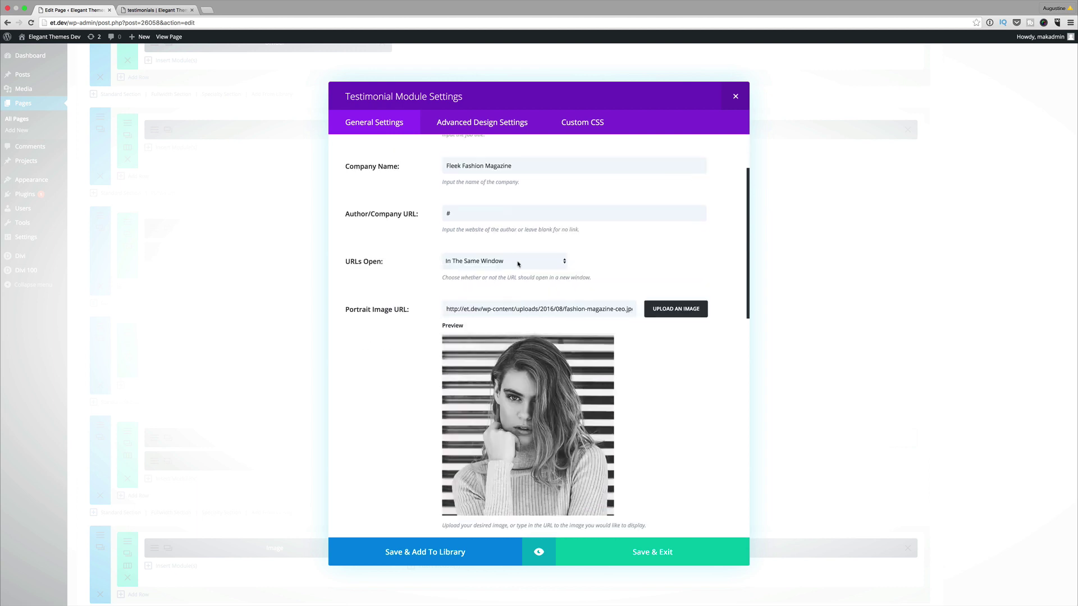
pyautogui.scroll(-2, 486, 419)
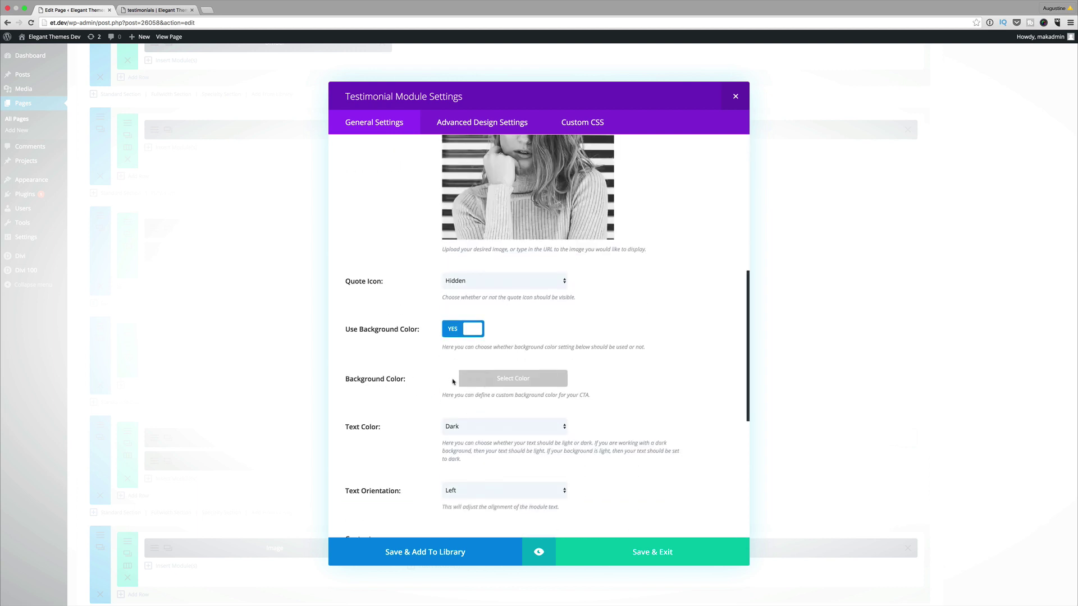
pyautogui.click(457, 381)
pyautogui.click(407, 406)
pyautogui.scroll(-3, 486, 432)
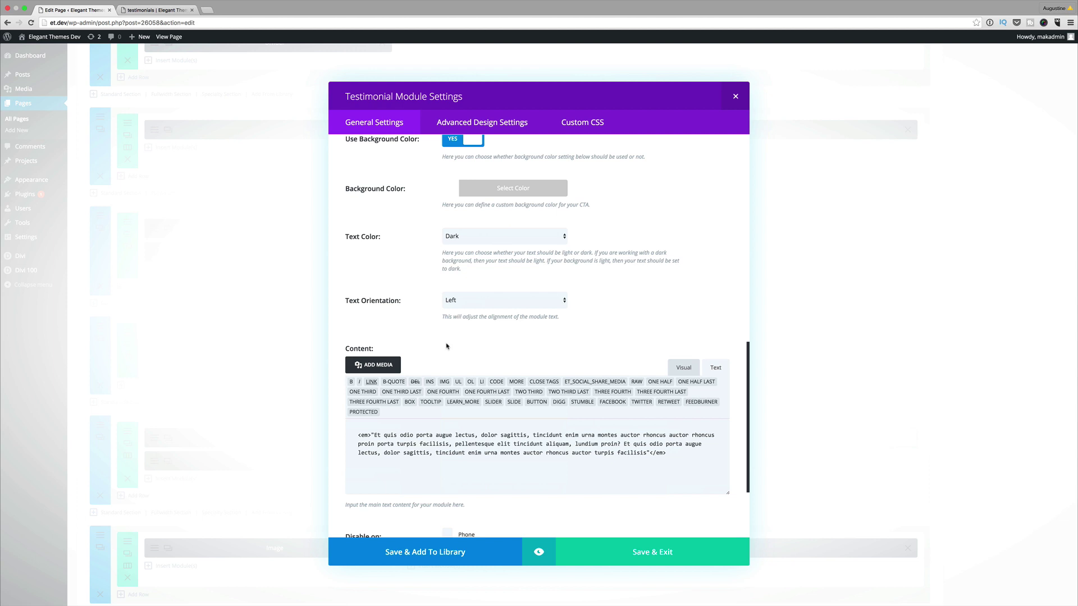
pyautogui.moveTo(358, 434); pyautogui.dragTo(600, 488)
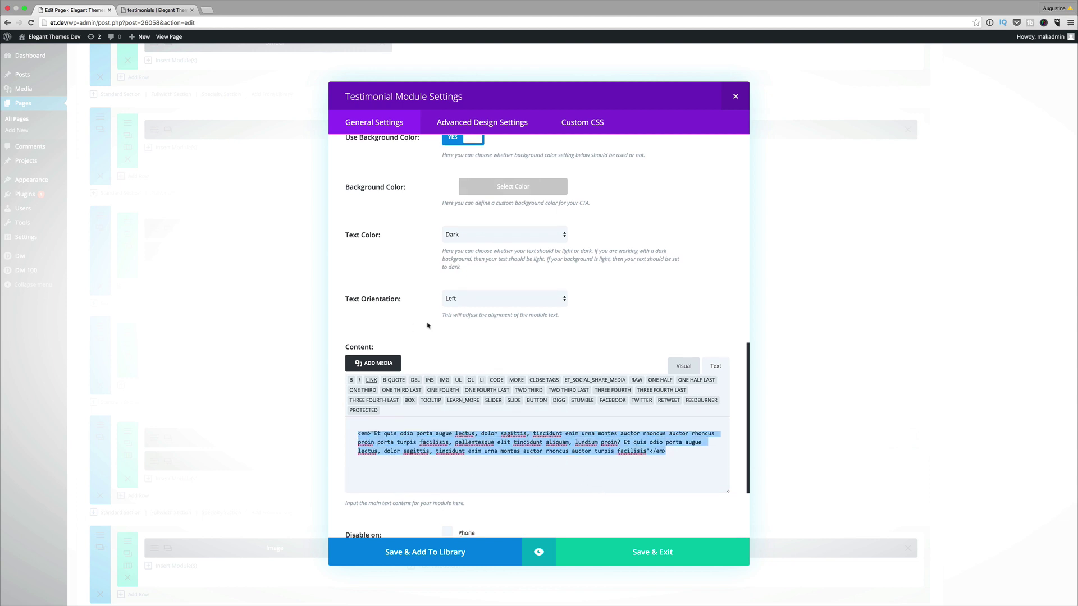
# Examine Testimonial 2's advanced design settings and the custom CSS for its main element
pyautogui.click(503, 125)
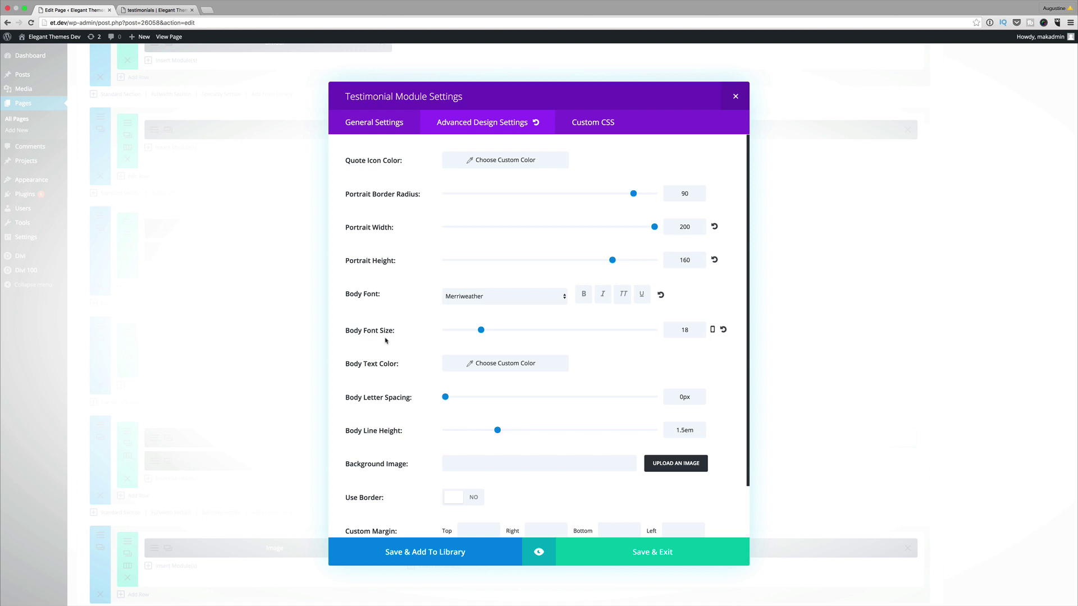
pyautogui.scroll(-2, 386, 341)
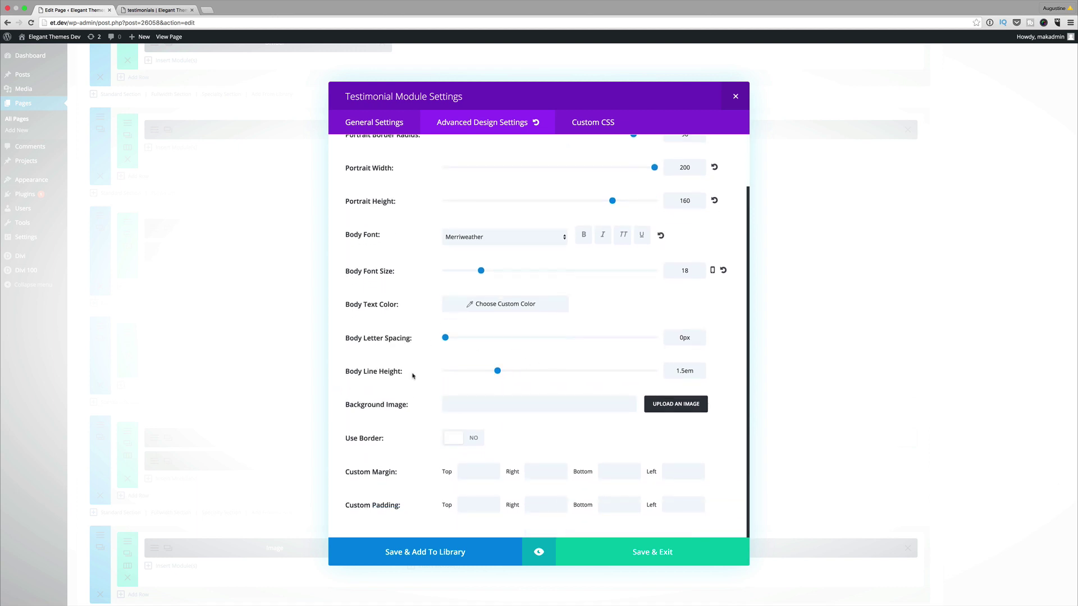
pyautogui.click(597, 125)
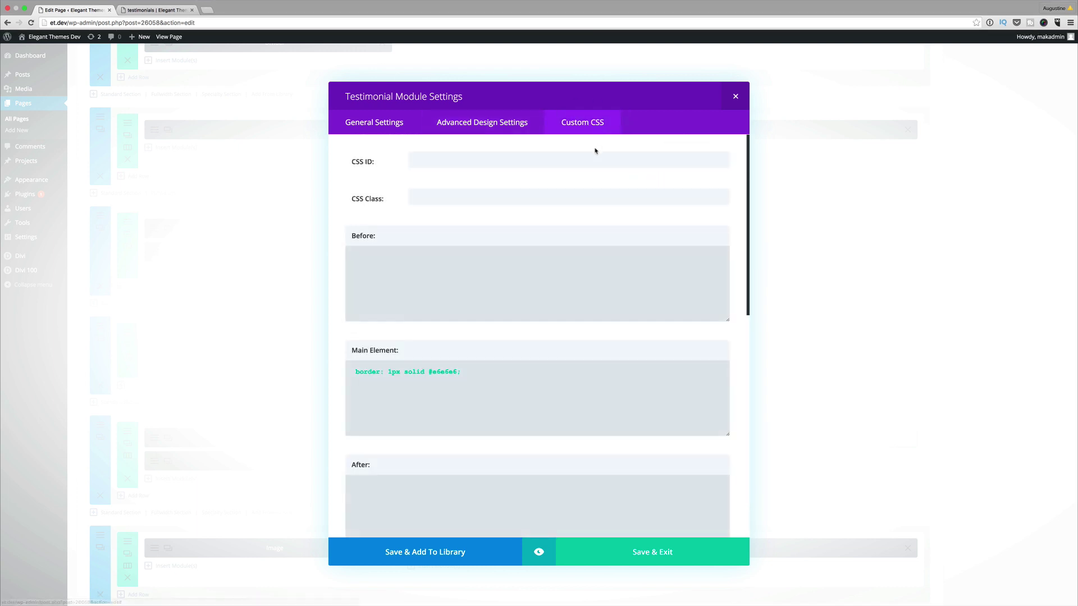
pyautogui.scroll(-3, 389, 278)
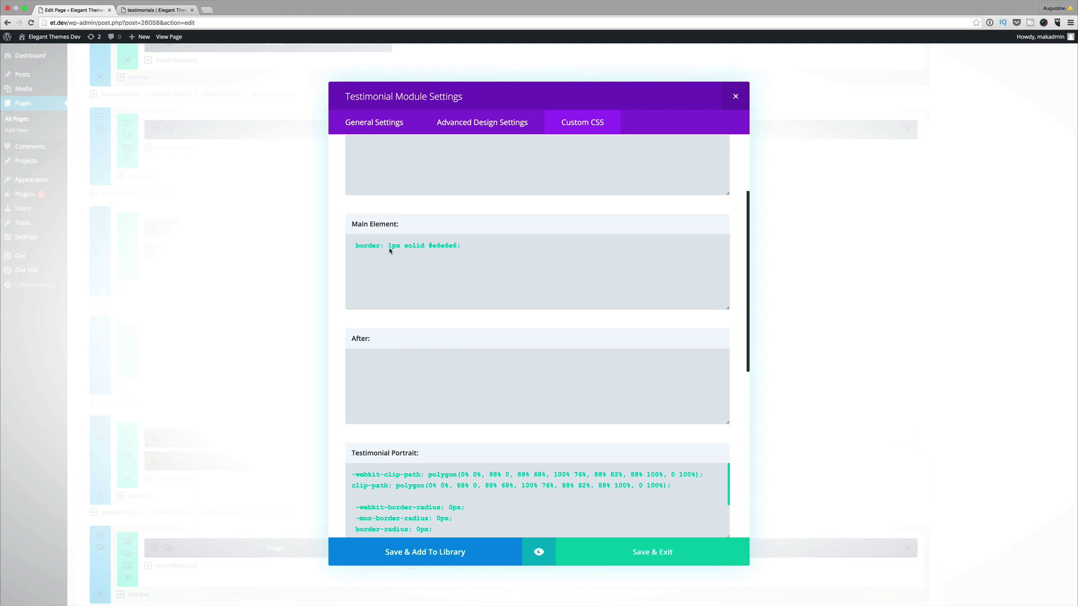
# Compare Testimonial 2's portrait and author CSS with the live page, and close the module settings without saving
pyautogui.click(142, 10)
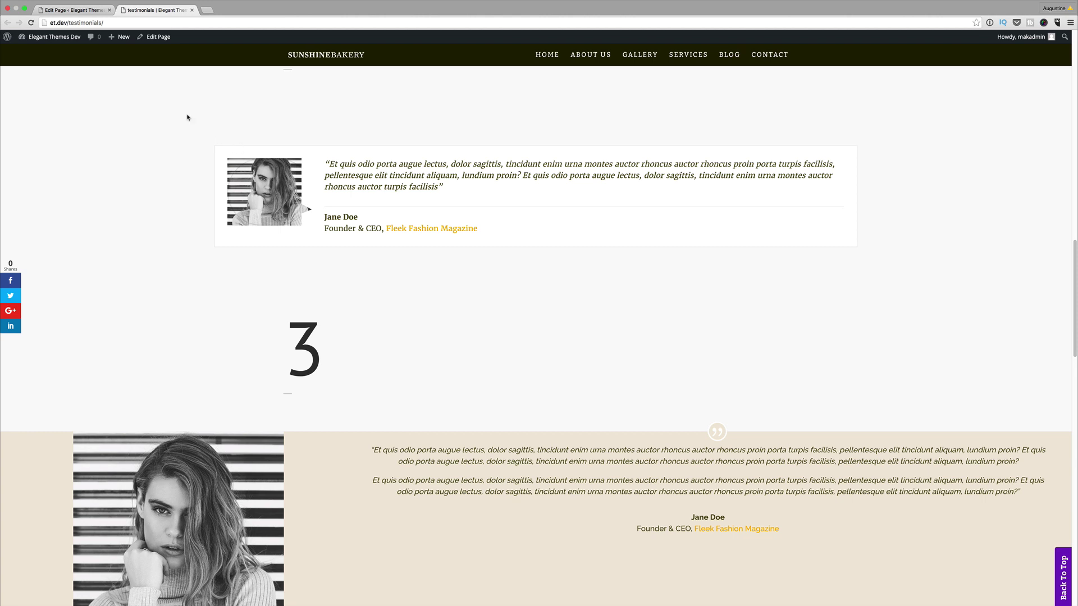
pyautogui.click(72, 10)
pyautogui.scroll(-1, 430, 331)
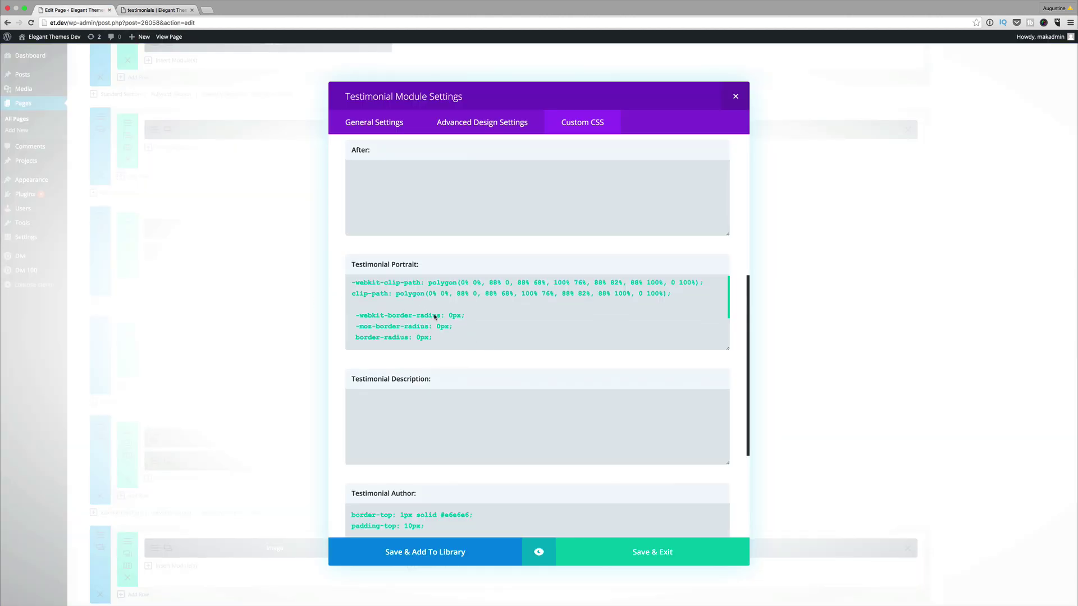
pyautogui.scroll(-3, 422, 317)
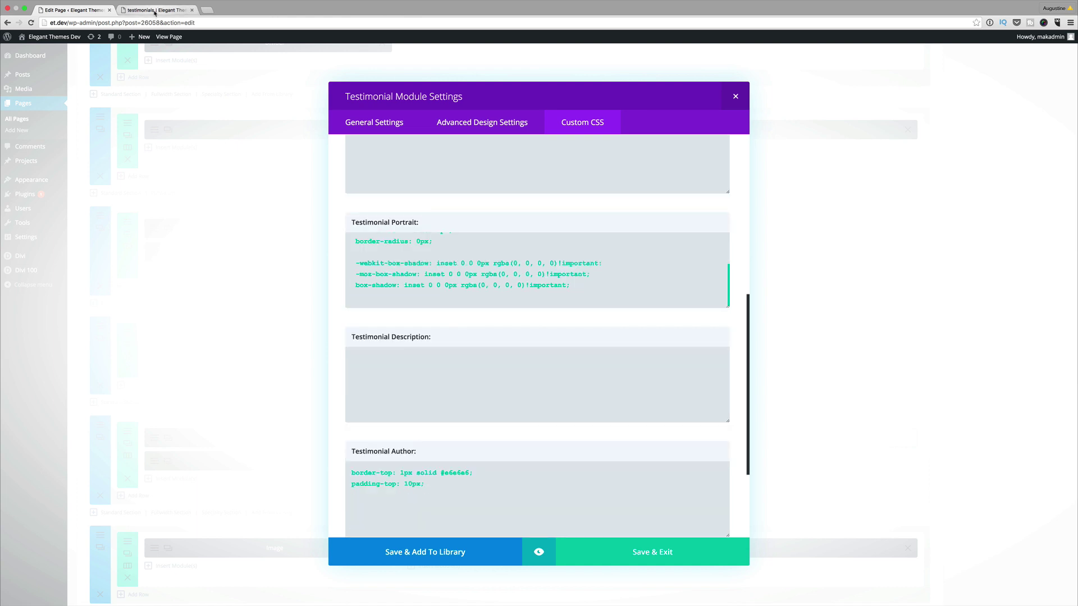
pyautogui.click(157, 10)
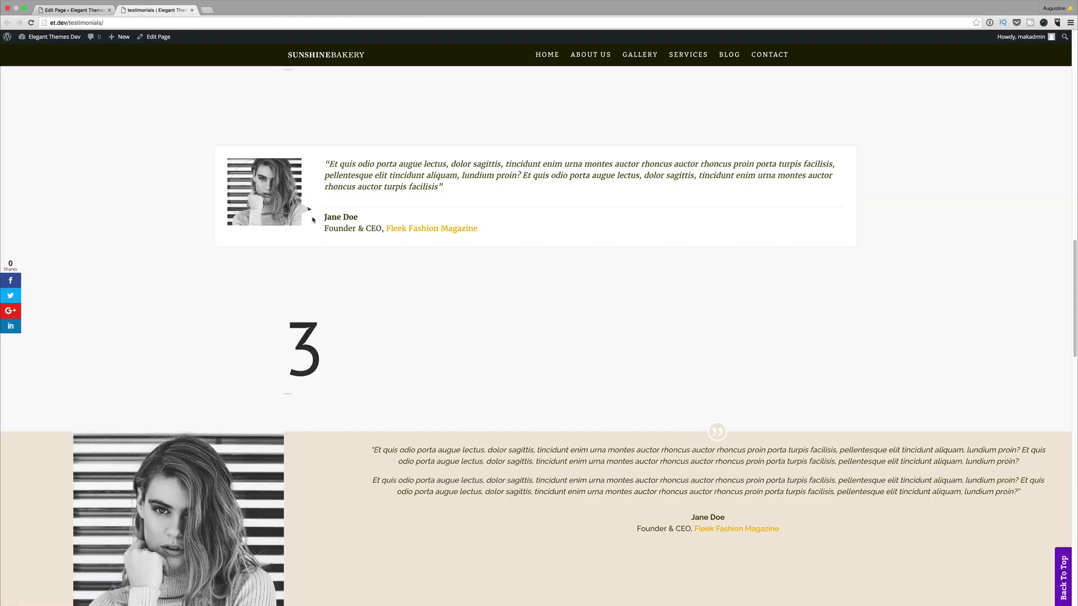
pyautogui.hotkey('ctrl', 'shift', 'Tab')
pyautogui.scroll(-2, 431, 279)
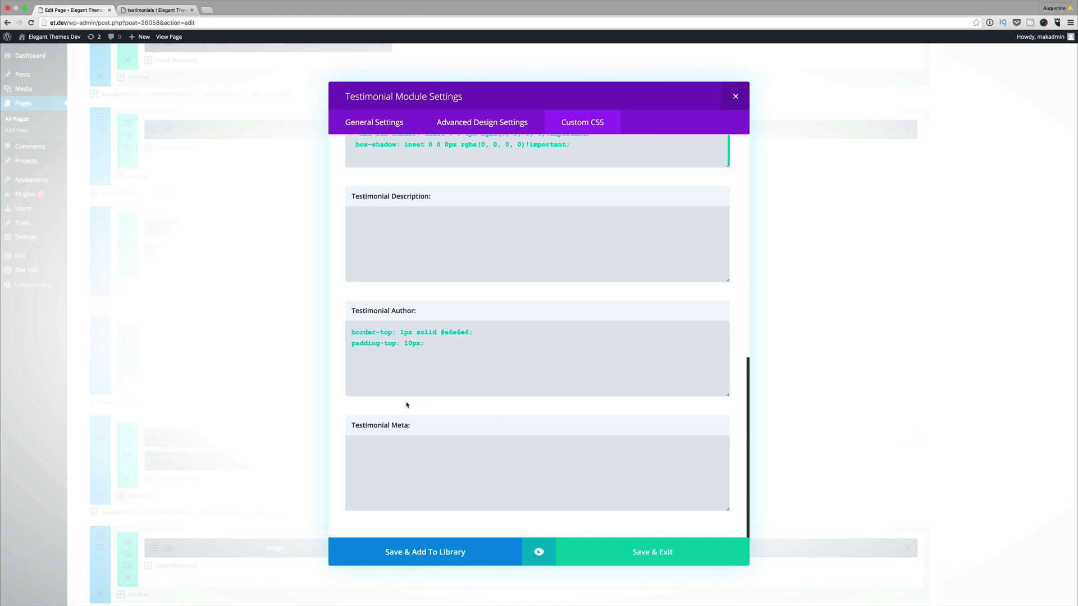
pyautogui.click(736, 96)
# View the third testimonial on the live page, and check the general settings of the Image module beside Testimonial 3
pyautogui.click(157, 10)
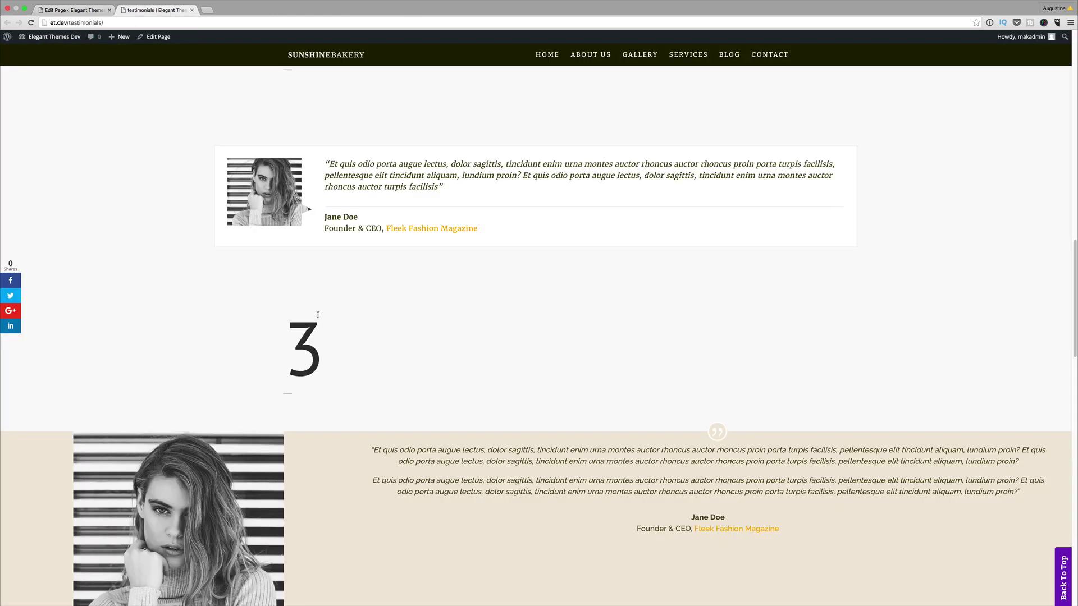
pyautogui.hotkey('ctrl', 'shift', 'Tab')
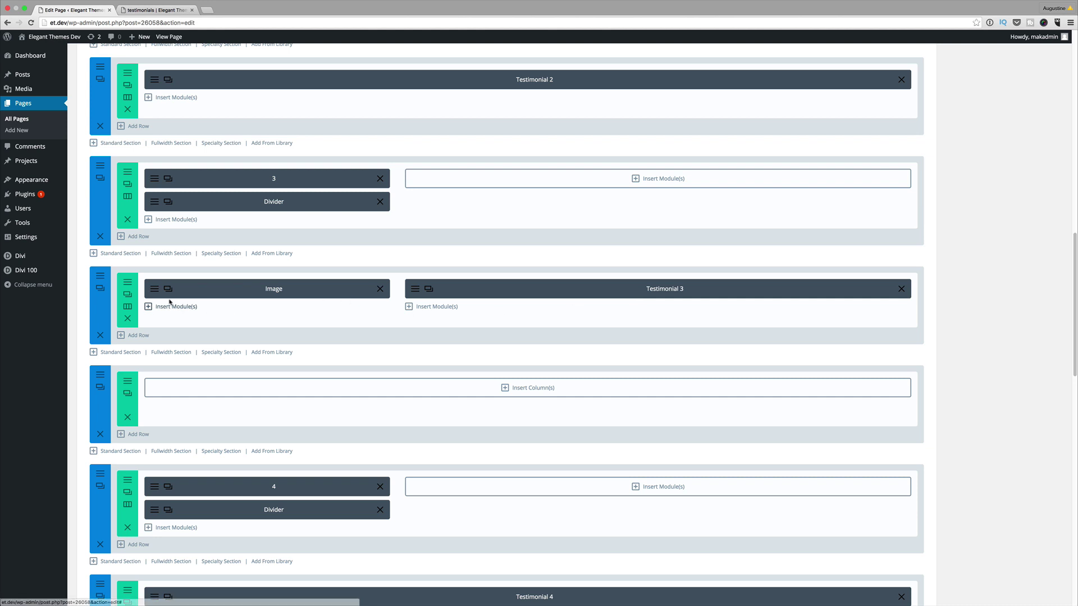
pyautogui.click(155, 290)
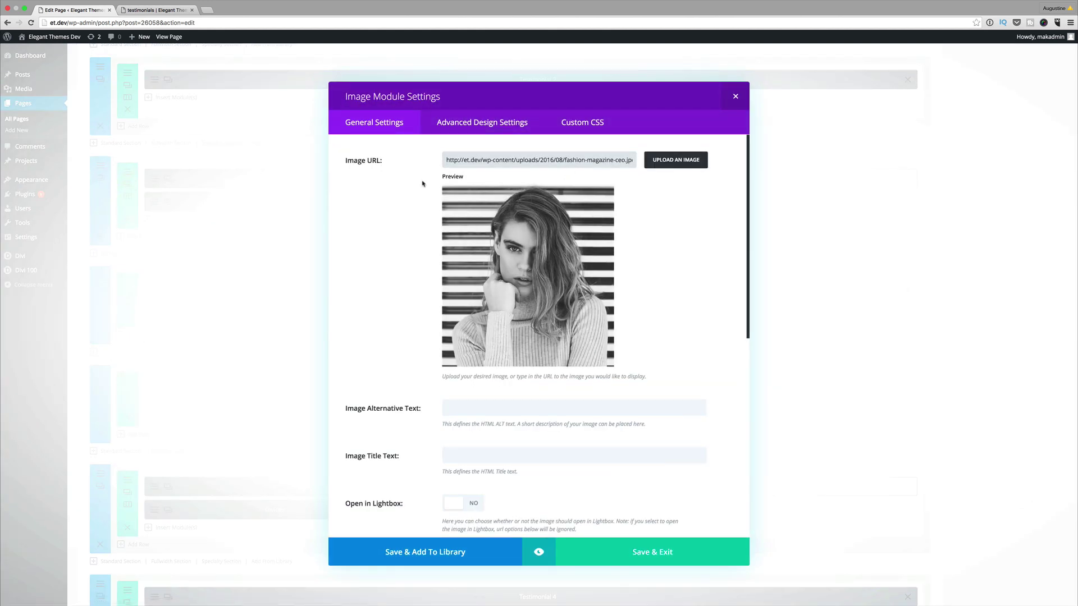
pyautogui.click(735, 96)
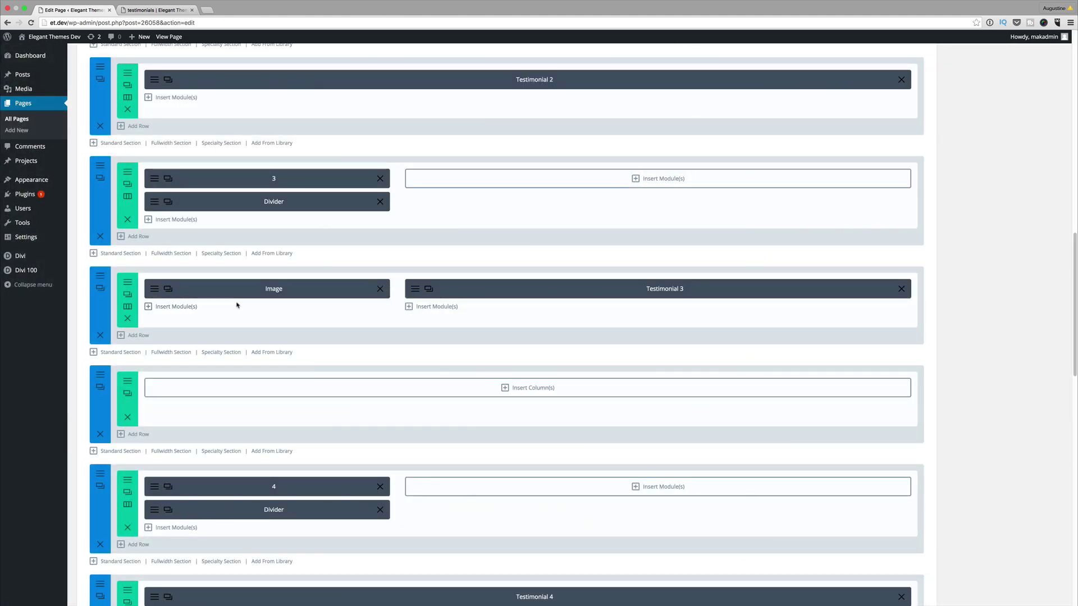
# Open the Image module beside Testimonial 3, review its image, animation and alignment settings, and close it without saving
pyautogui.click(155, 288)
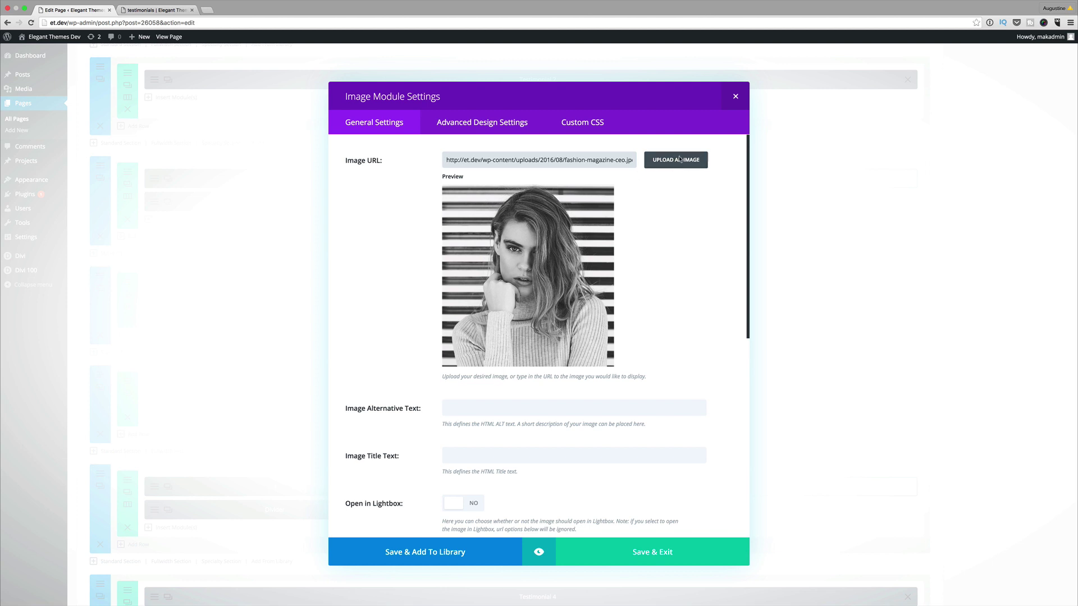
pyautogui.scroll(-10, 629, 322)
pyautogui.scroll(-2, 629, 321)
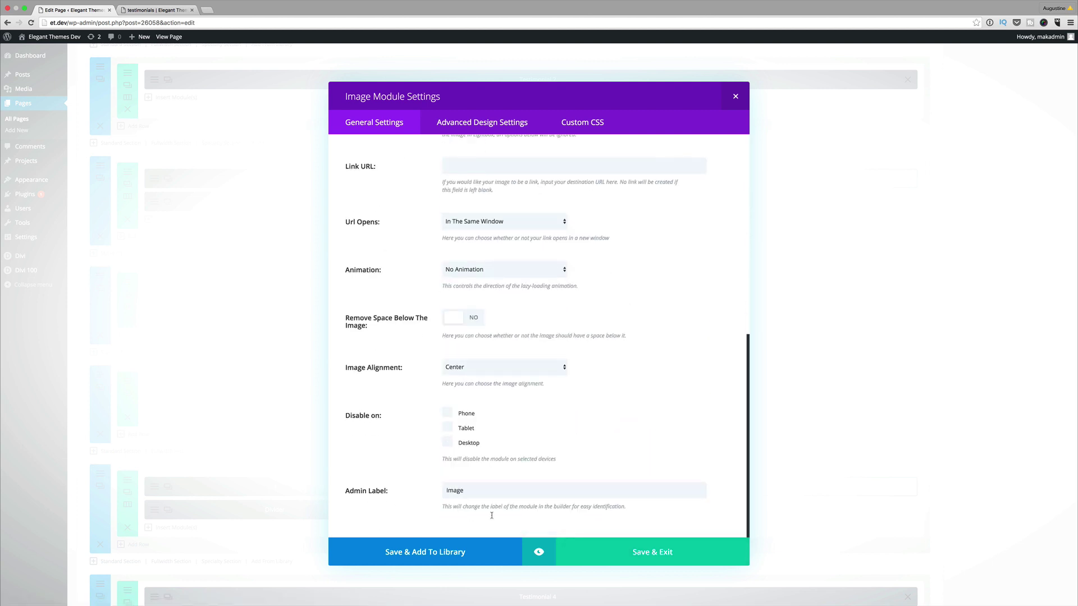
pyautogui.click(736, 96)
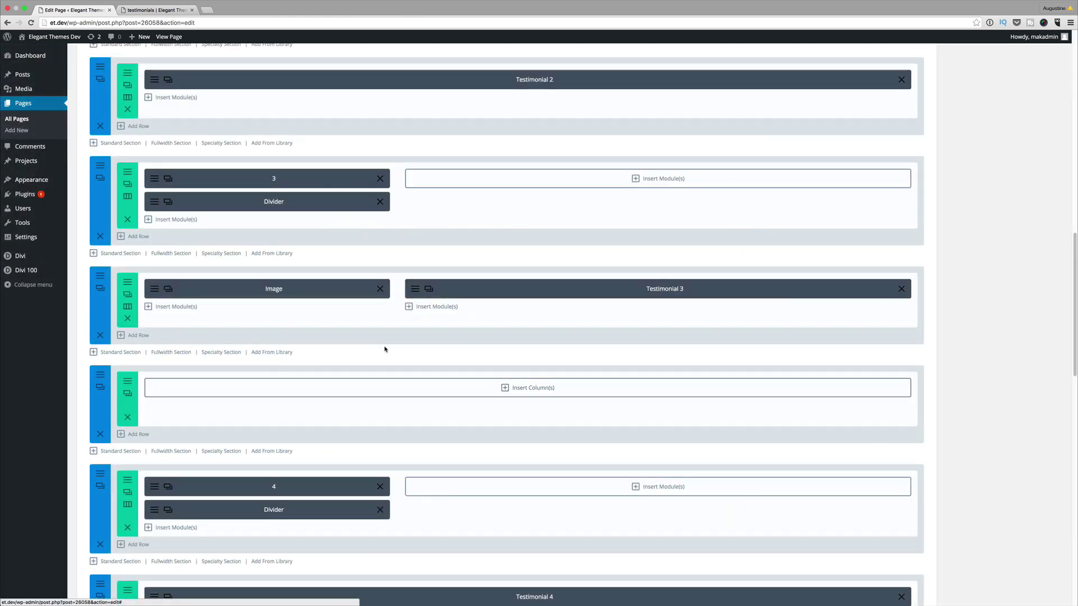
# Open the Testimonial 3 module and review its general settings, including author details, quote icon, background color, text orientation and content
pyautogui.click(416, 289)
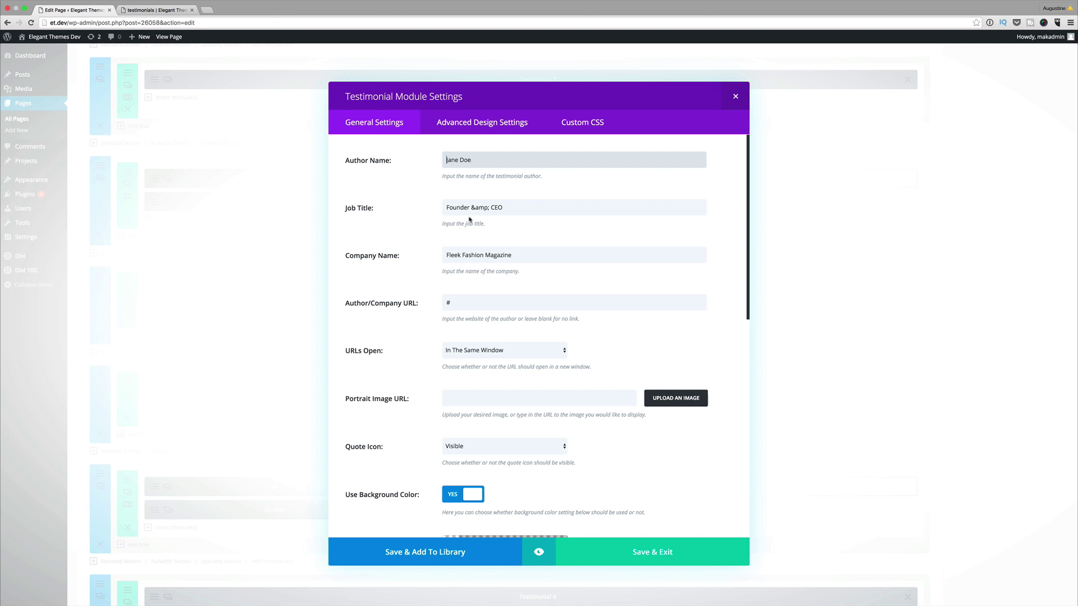
pyautogui.scroll(-1, 573, 326)
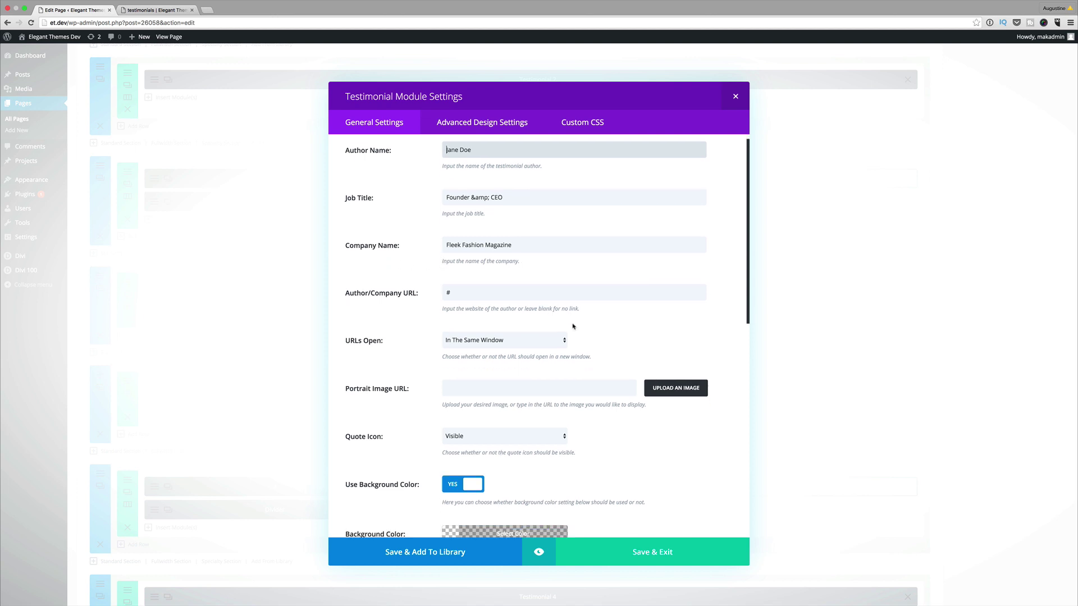
pyautogui.scroll(-10, 573, 326)
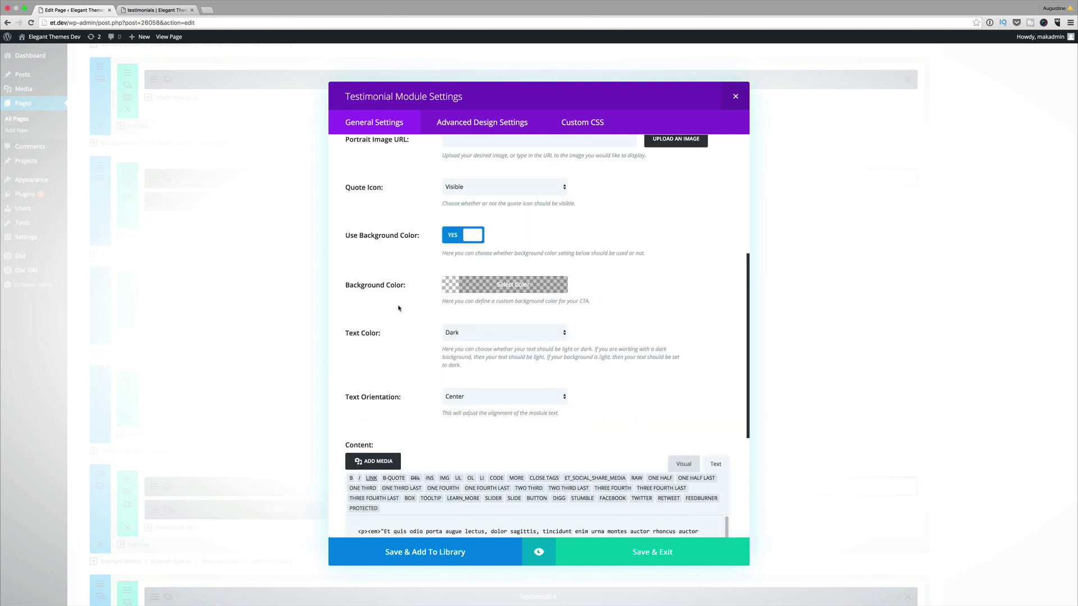
pyautogui.click(458, 288)
pyautogui.click(399, 315)
pyautogui.scroll(-1, 399, 314)
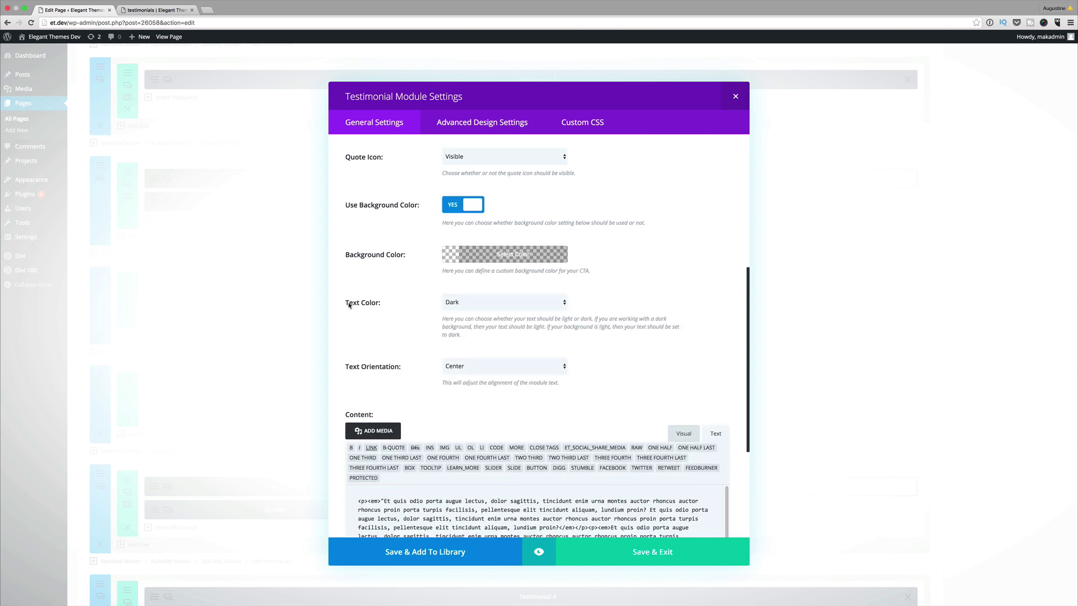
pyautogui.scroll(-4, 487, 303)
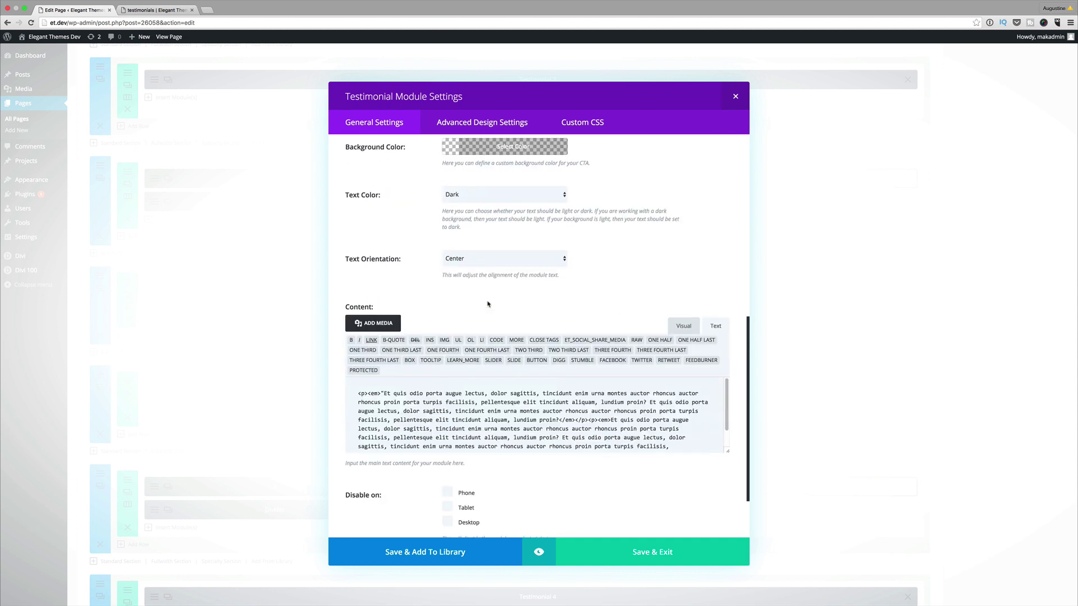
pyautogui.click(666, 434)
pyautogui.moveTo(666, 434); pyautogui.dragTo(454, 362)
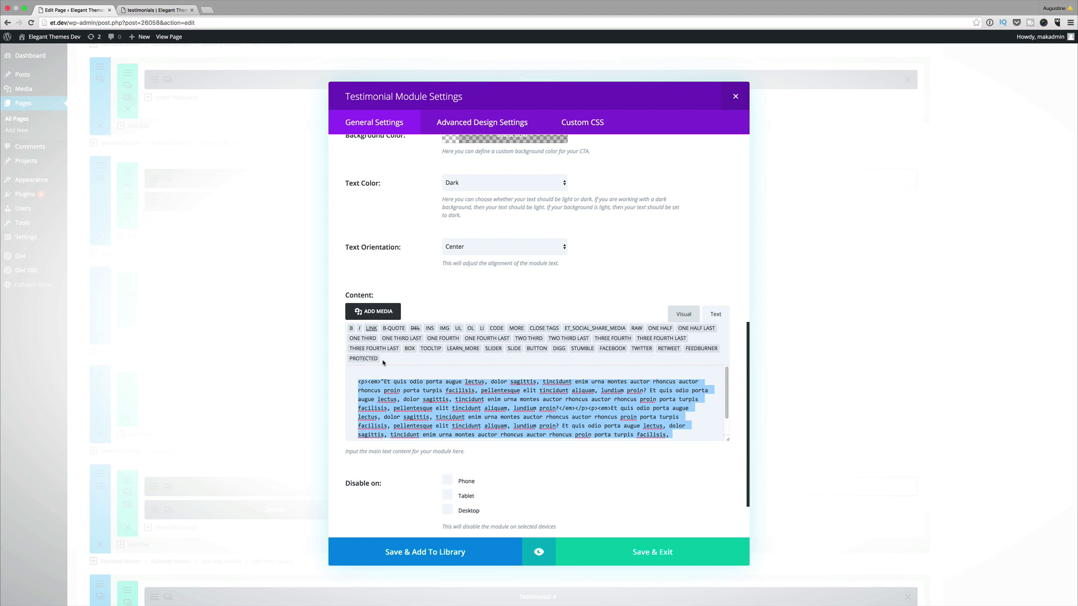
# Examine Testimonial 3's advanced design settings and the custom CSS in its Before field
pyautogui.click(494, 123)
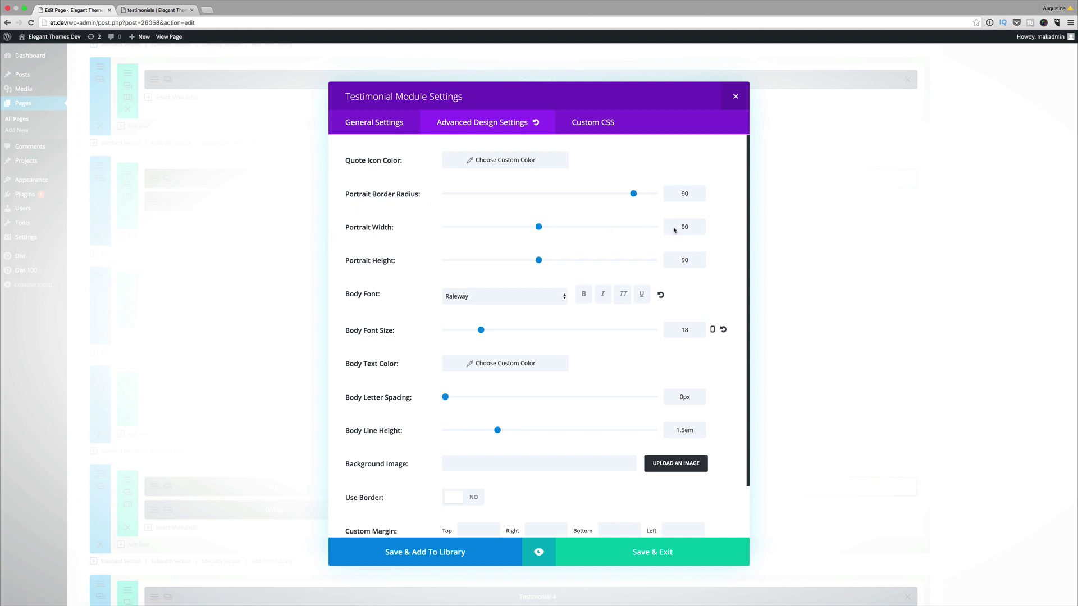
pyautogui.scroll(-2, 636, 344)
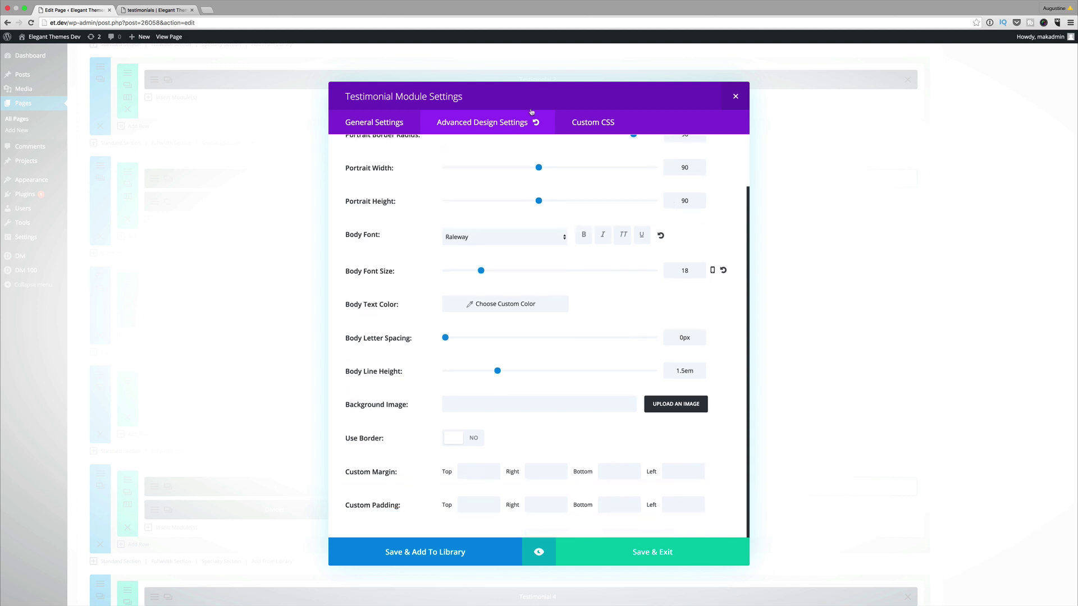
pyautogui.click(594, 123)
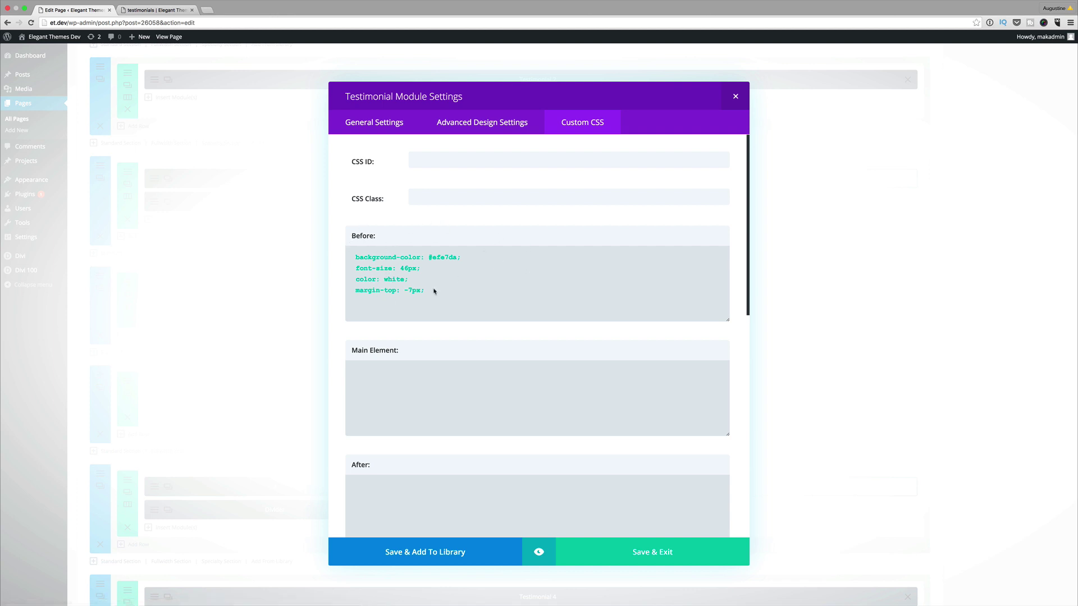
pyautogui.moveTo(350, 258); pyautogui.dragTo(440, 305)
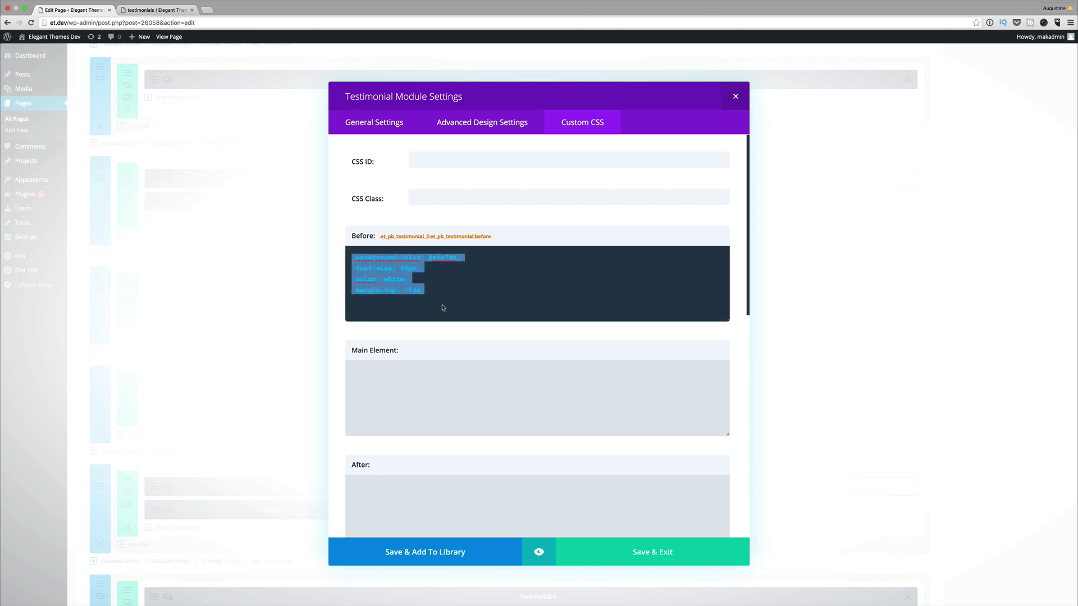
pyautogui.scroll(-15, 465, 306)
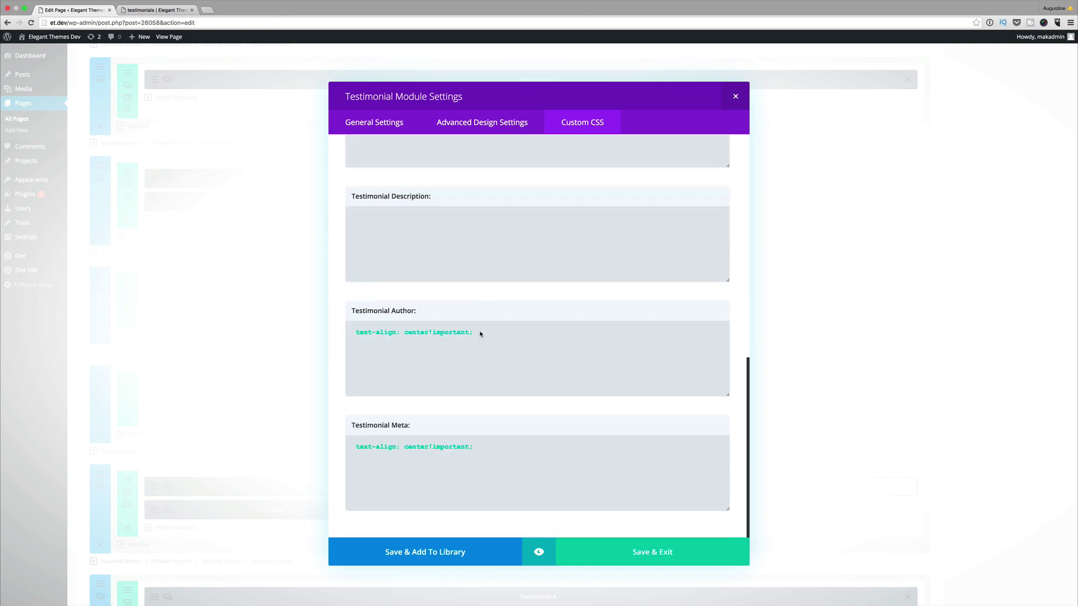
# Compare Testimonial 3's author and meta CSS with the live page, and close the module settings without saving
pyautogui.moveTo(475, 335); pyautogui.dragTo(349, 332)
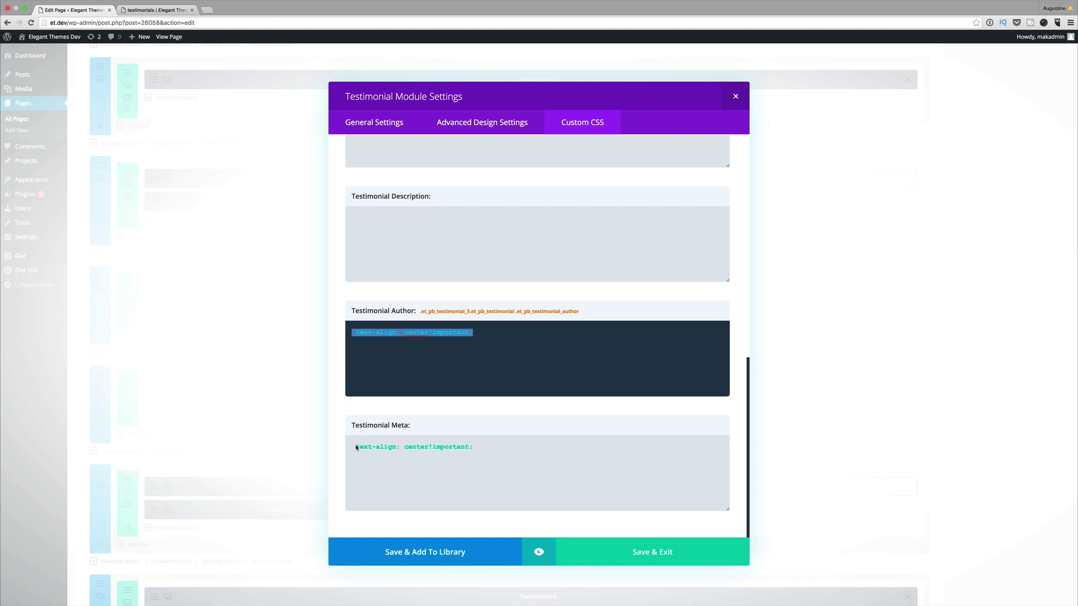
pyautogui.moveTo(354, 448); pyautogui.dragTo(488, 463)
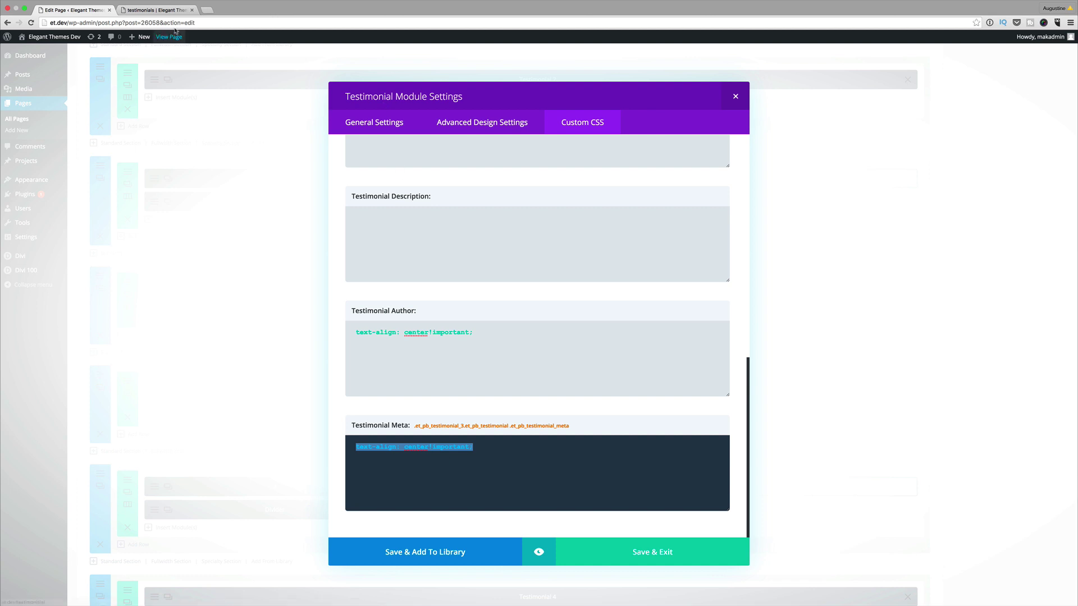
pyautogui.click(173, 10)
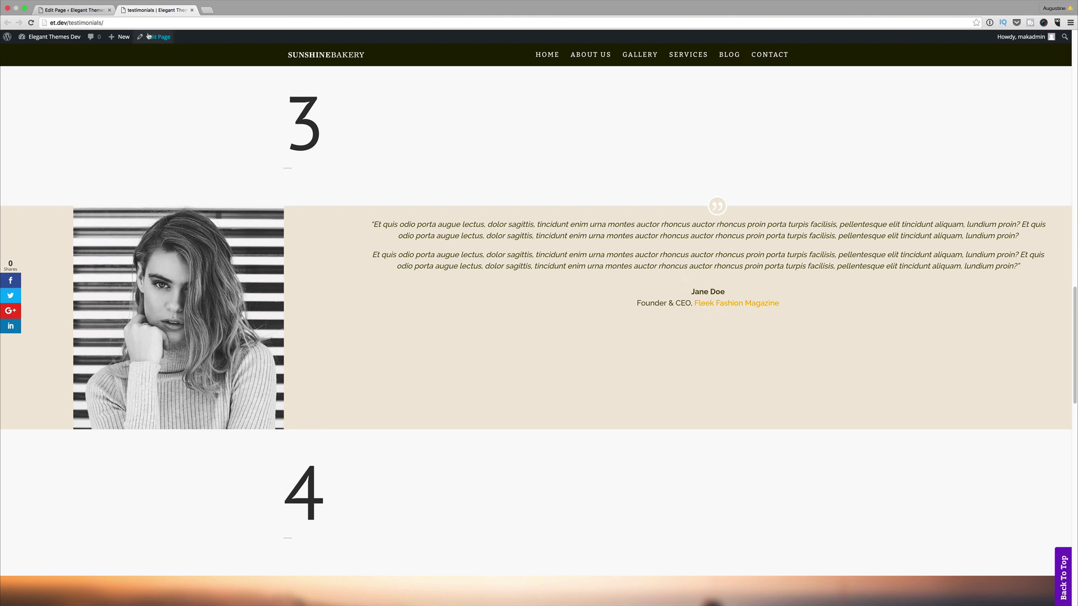
pyautogui.click(78, 10)
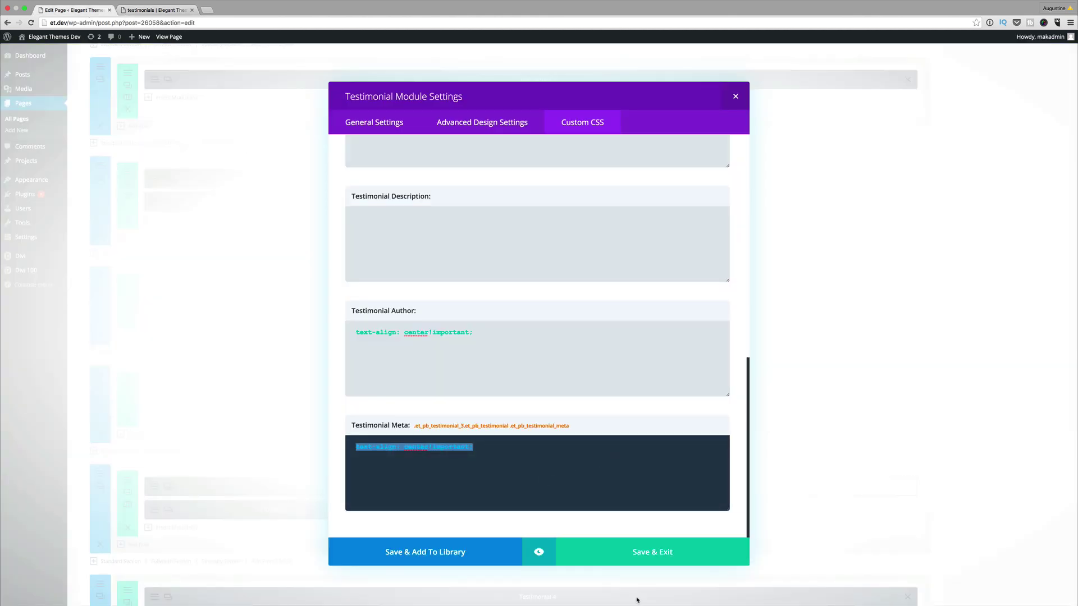
pyautogui.click(778, 193)
# Find the Testimonial 4 module in the builder and review its general settings, including background color, text options and content
pyautogui.scroll(10, 973, 219)
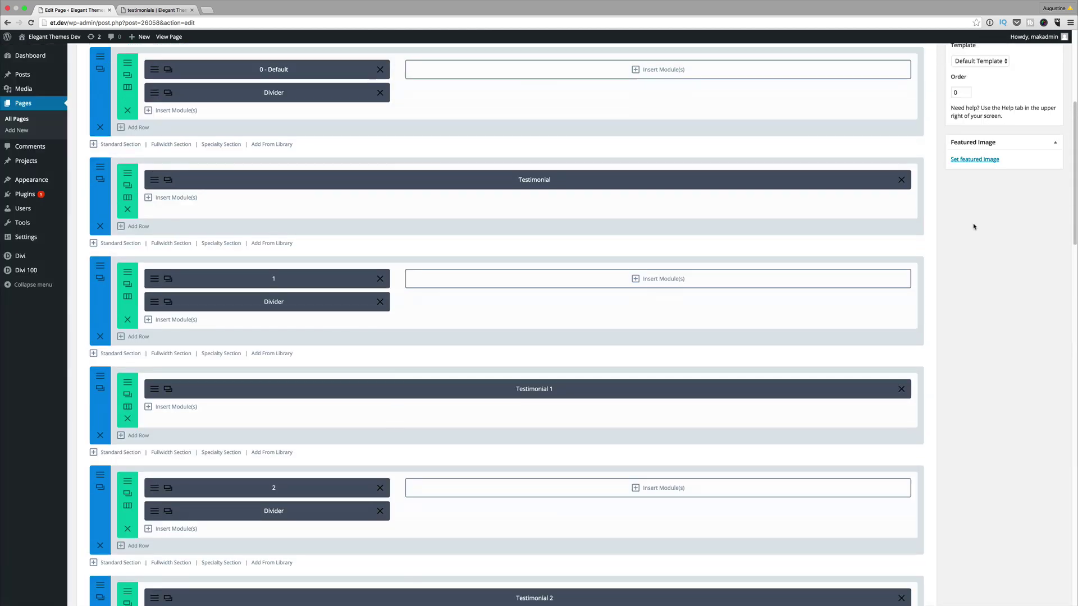
pyautogui.scroll(5, 974, 226)
pyautogui.scroll(-12, 801, 225)
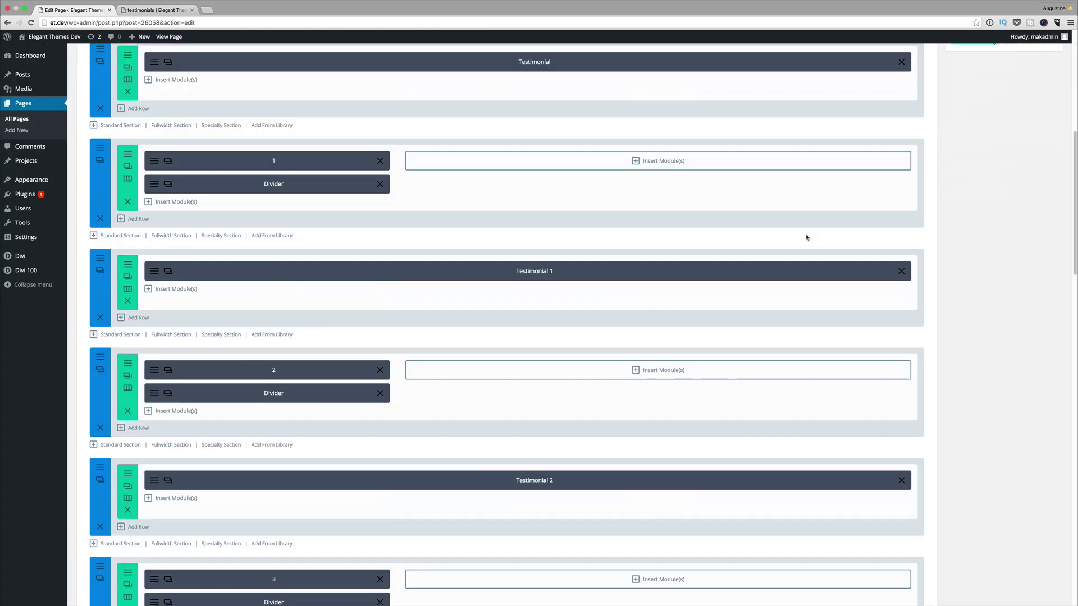
pyautogui.scroll(-7, 806, 237)
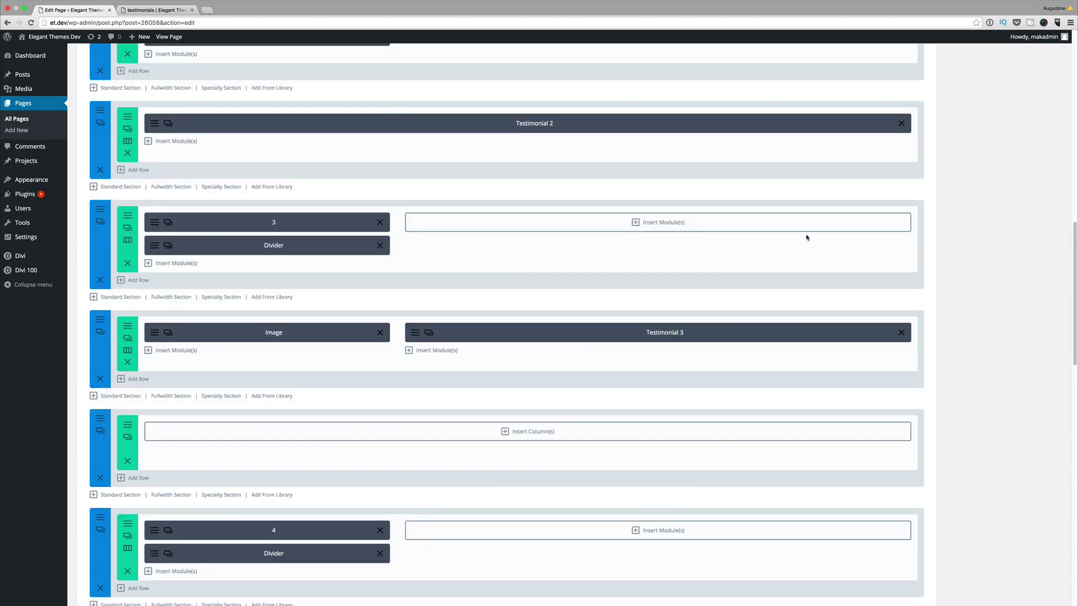
pyautogui.scroll(-4, 807, 235)
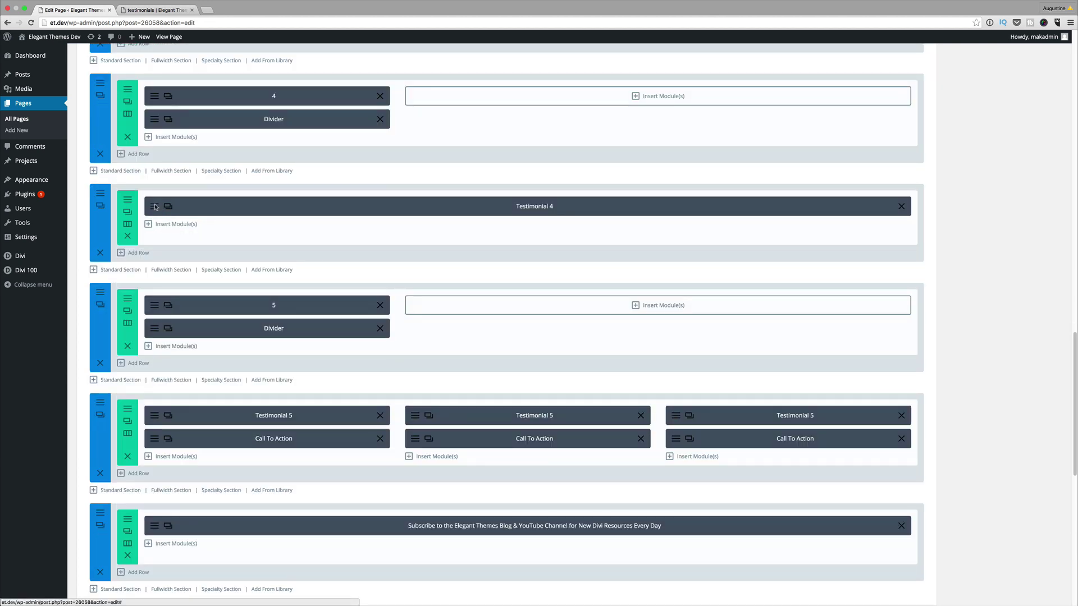
pyautogui.click(156, 207)
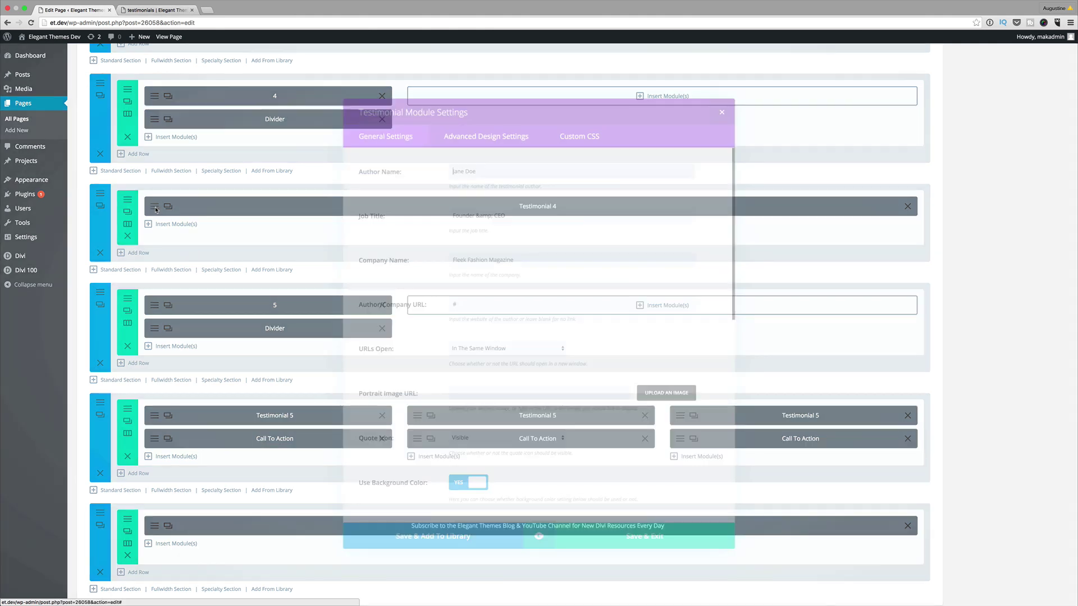
pyautogui.moveTo(475, 162); pyautogui.dragTo(442, 162)
pyautogui.scroll(-5, 435, 383)
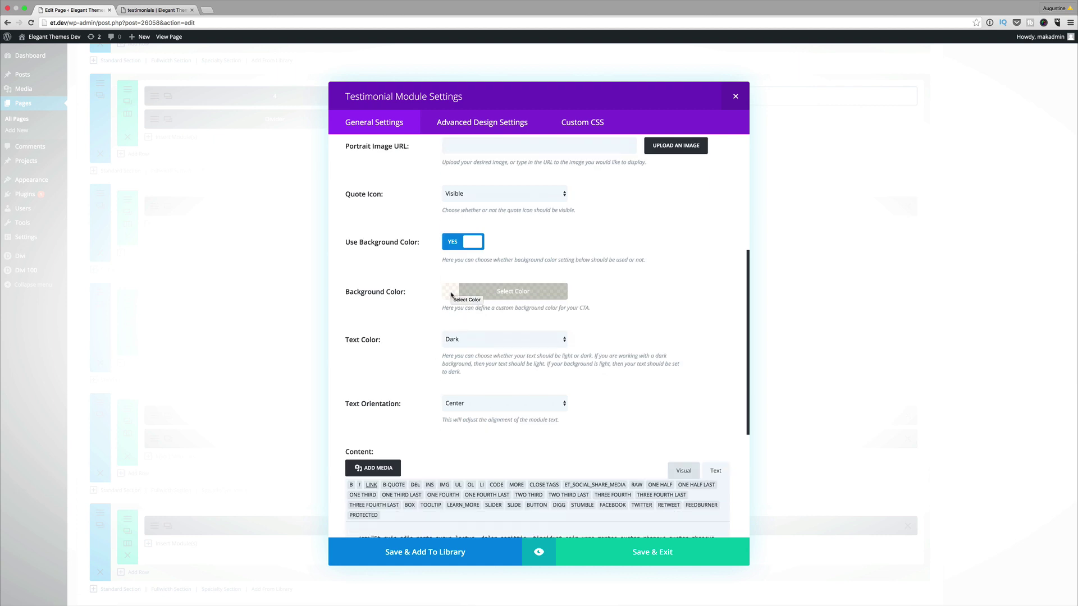
pyautogui.scroll(-3, 380, 374)
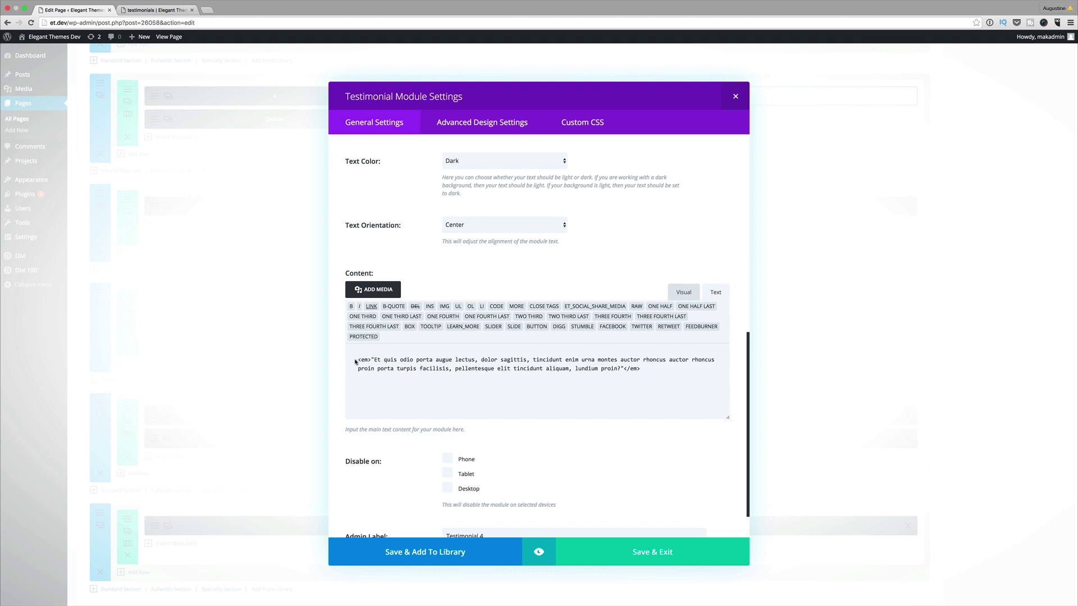
pyautogui.moveTo(355, 362); pyautogui.dragTo(667, 406)
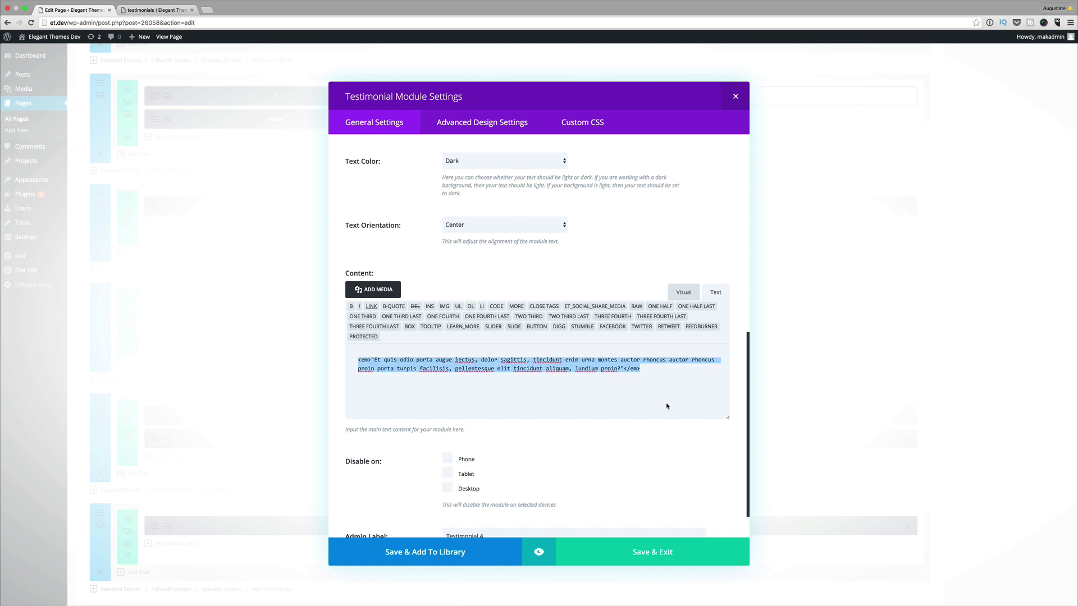
# Check Testimonial 4's quote icon color in the advanced design settings against the fourth testimonial on the live page
pyautogui.click(500, 124)
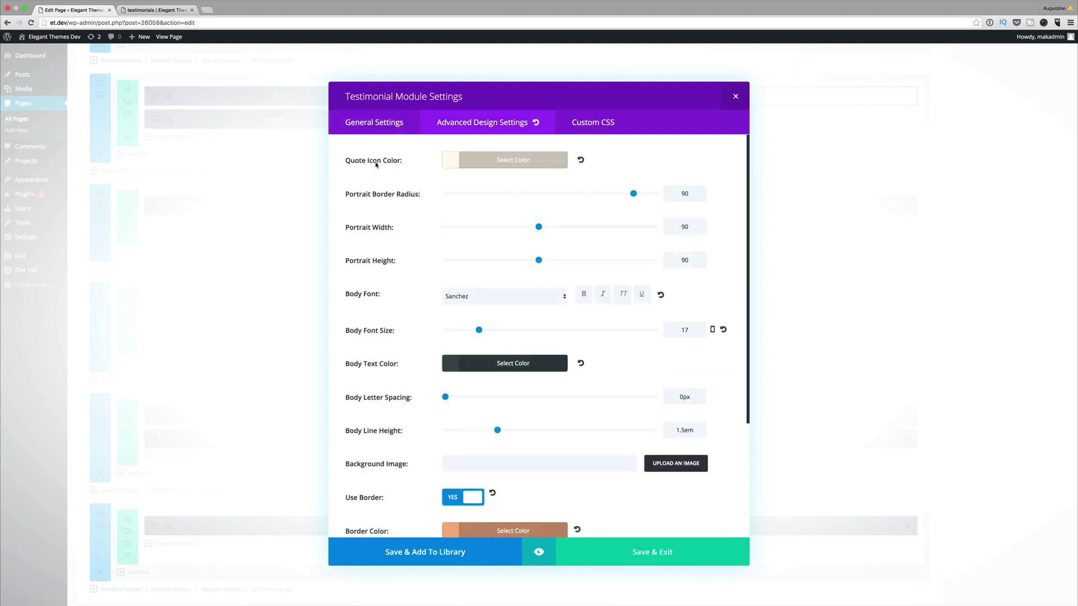
pyautogui.click(156, 11)
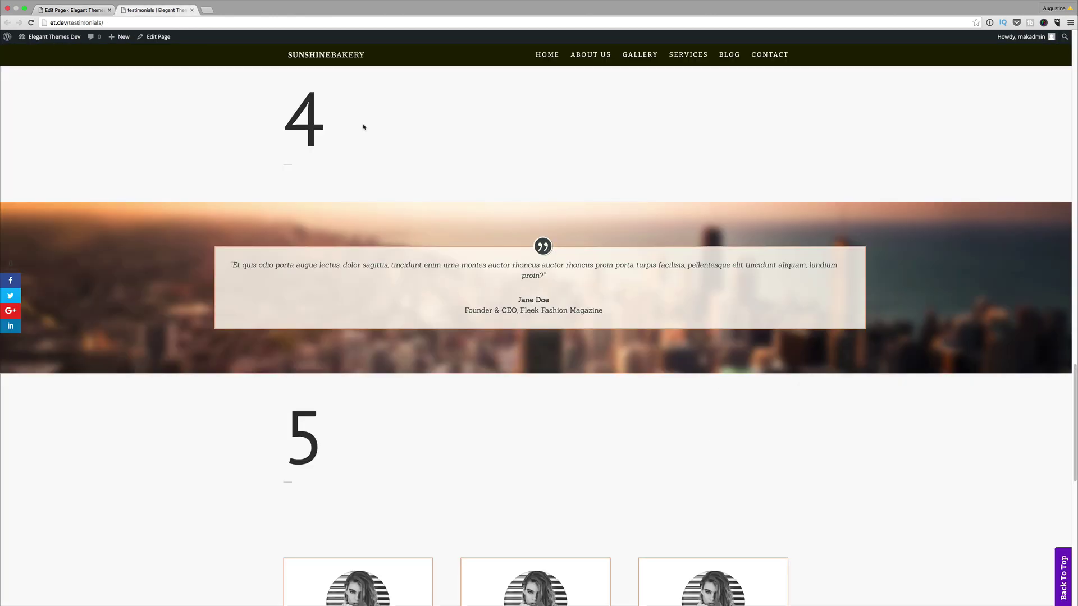
pyautogui.click(73, 11)
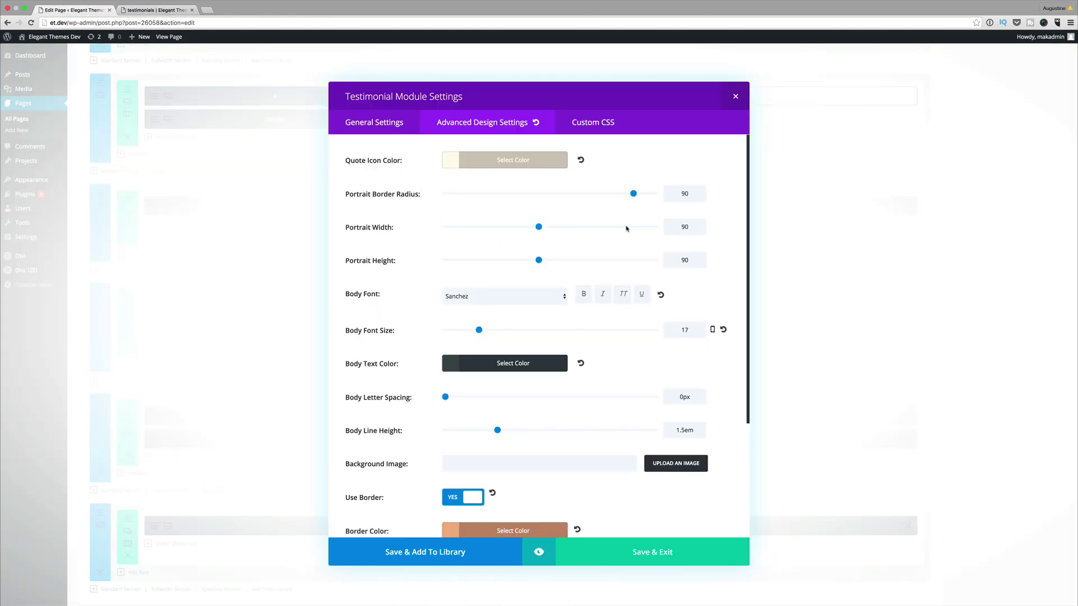
# Examine Testimonial 4's body font, text color, border, margin and padding in the advanced design settings
pyautogui.scroll(-1, 622, 233)
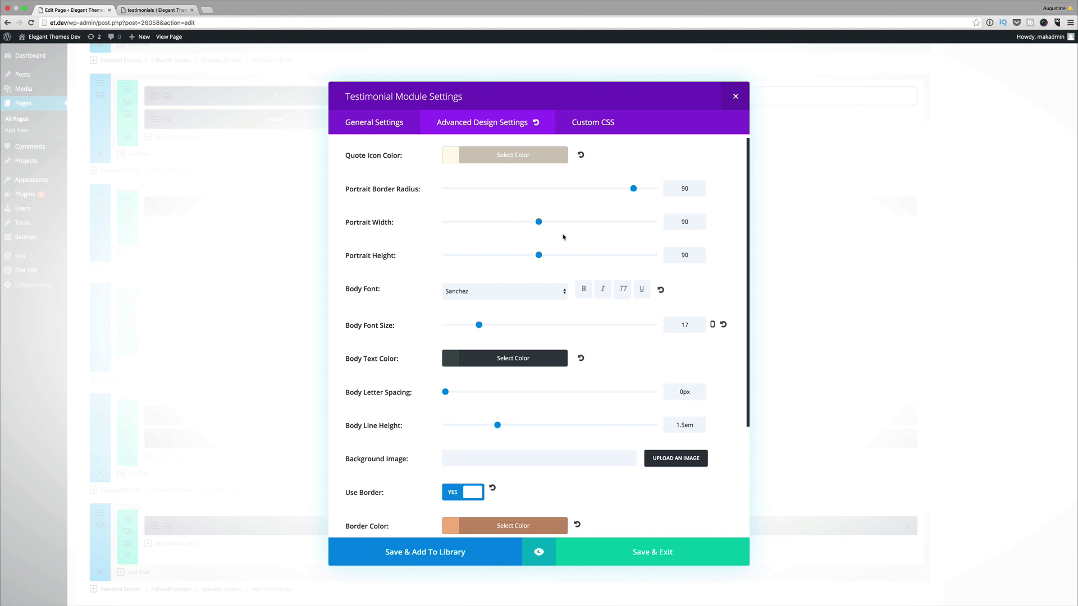
pyautogui.scroll(-2, 651, 288)
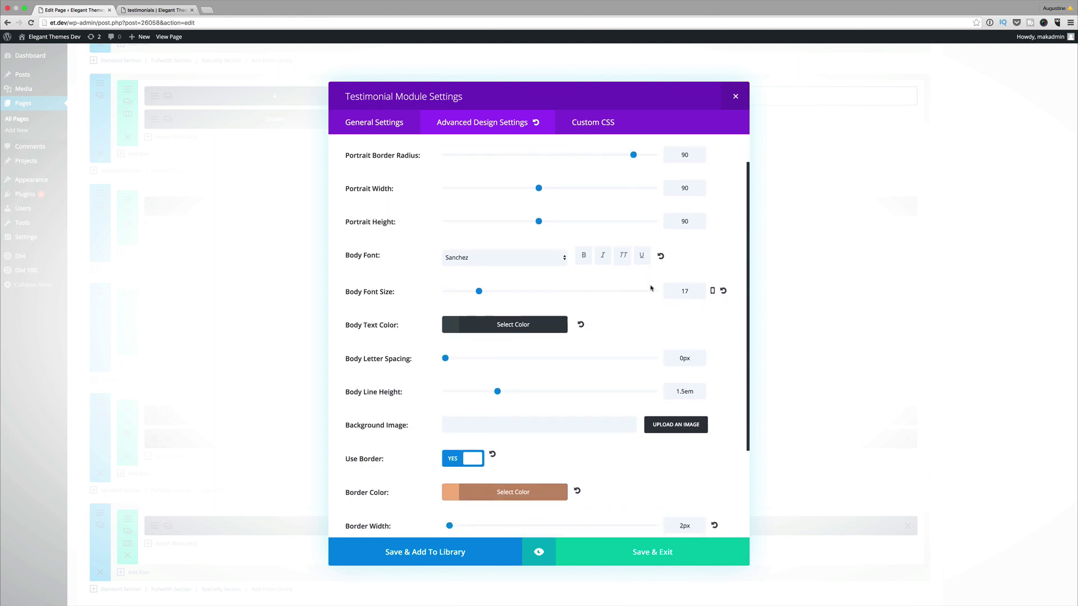
pyautogui.scroll(-1, 652, 288)
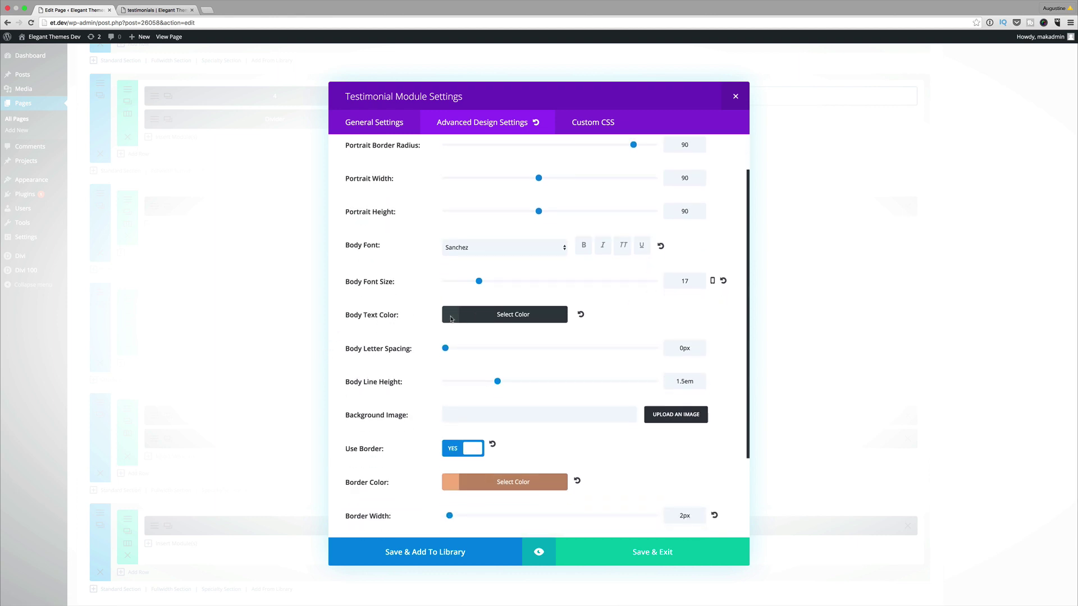
pyautogui.scroll(-1, 494, 329)
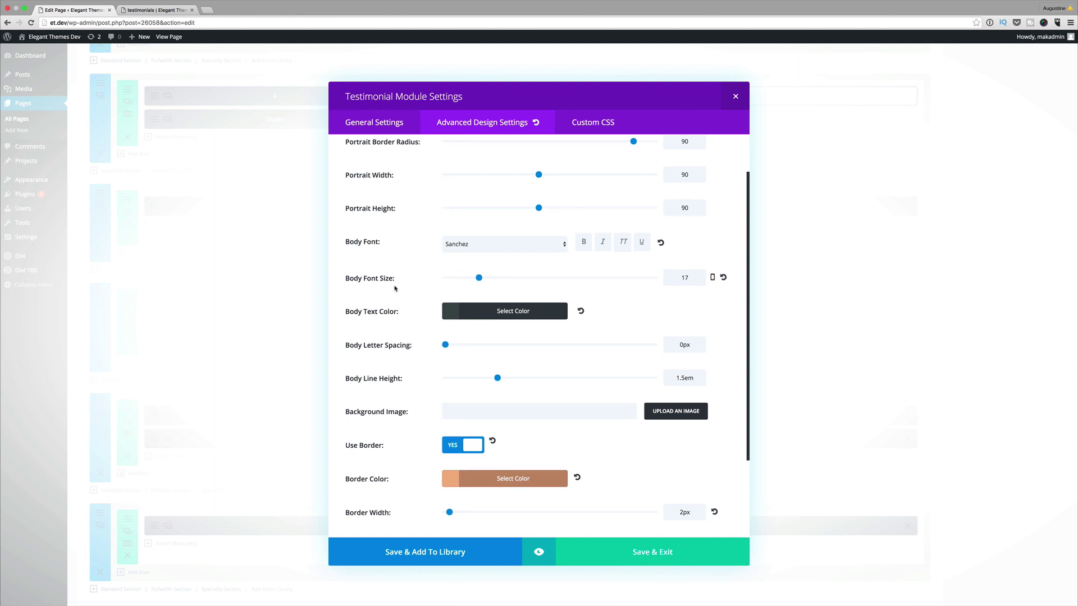
pyautogui.scroll(-1, 550, 363)
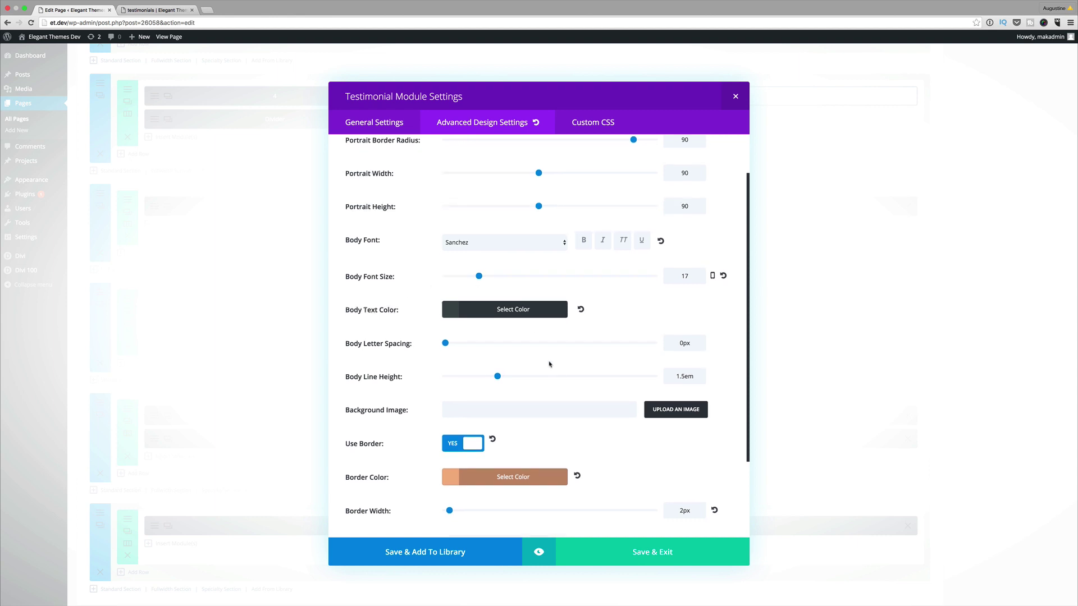
pyautogui.scroll(-5, 549, 364)
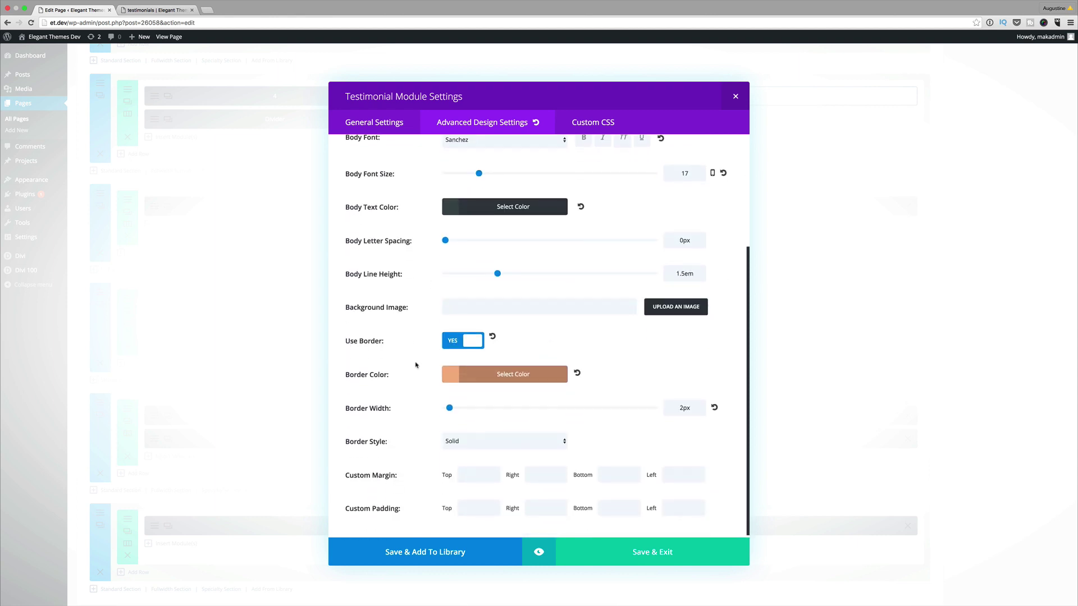
# Review Testimonial 4's custom CSS, compare its author and meta alignment with the live page, and close the module settings without saving
pyautogui.scroll(-1, 411, 361)
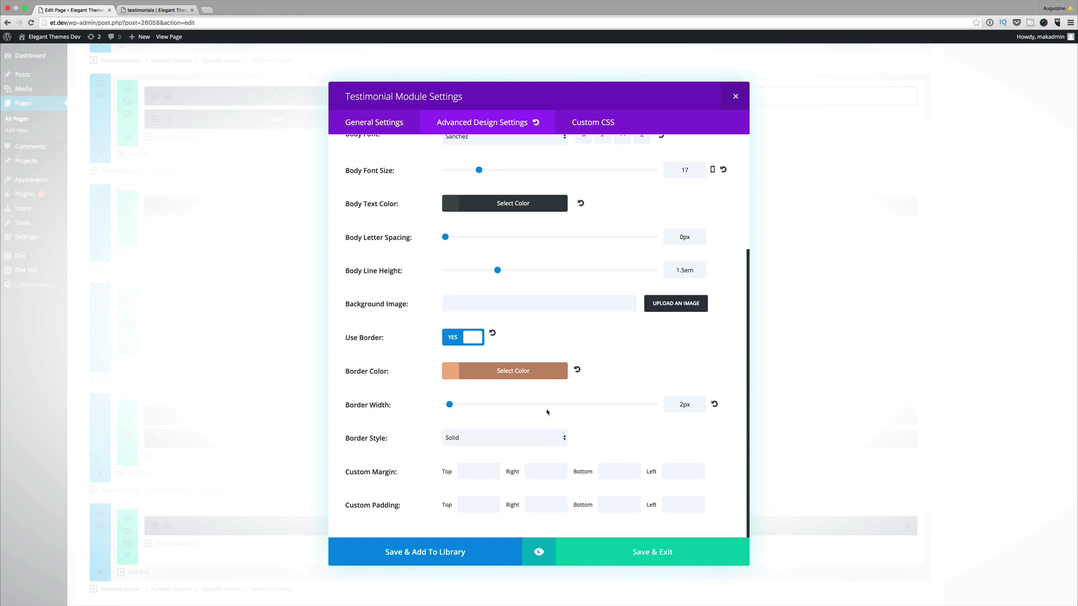
pyautogui.scroll(3, 561, 410)
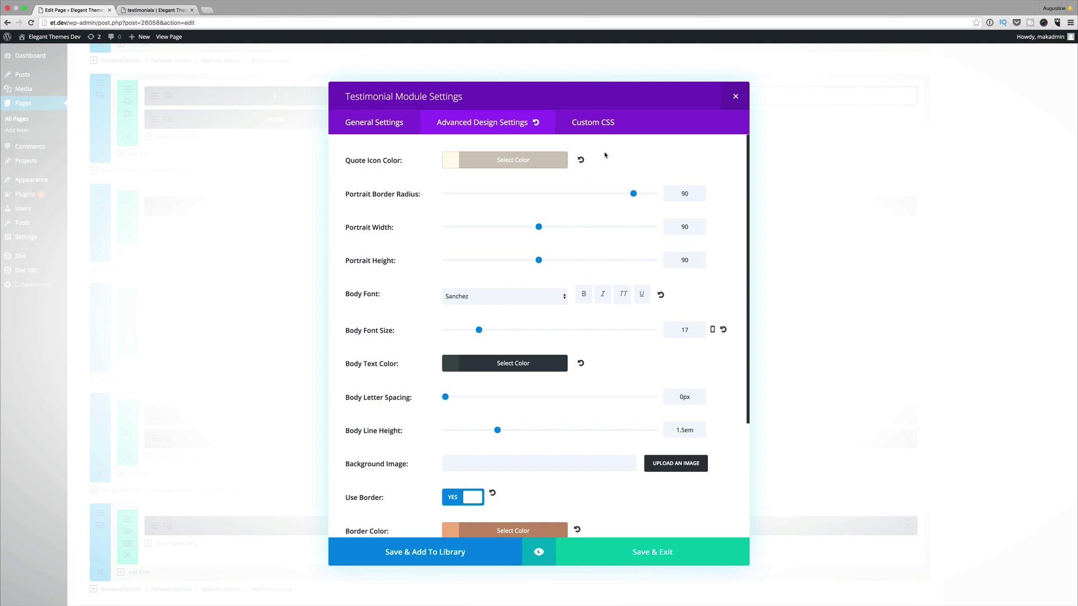
pyautogui.click(593, 127)
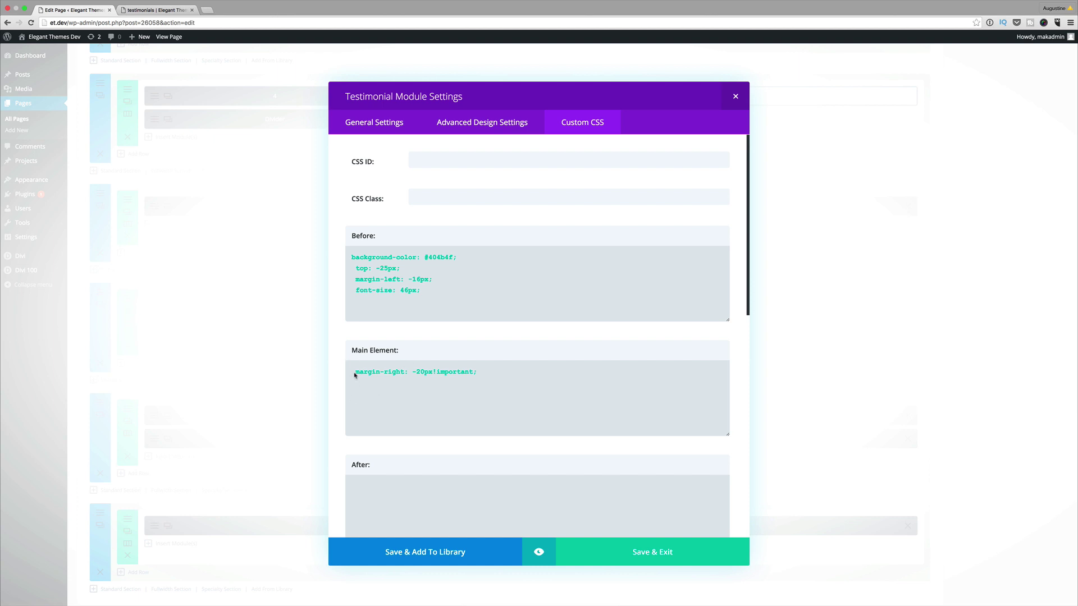
pyautogui.scroll(-15, 508, 388)
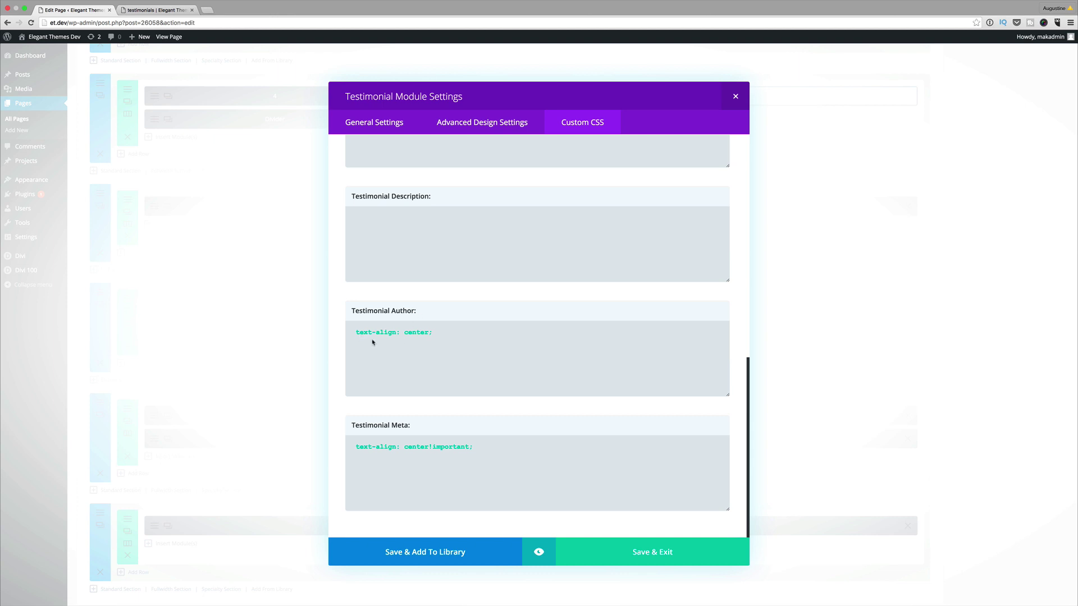
pyautogui.click(151, 9)
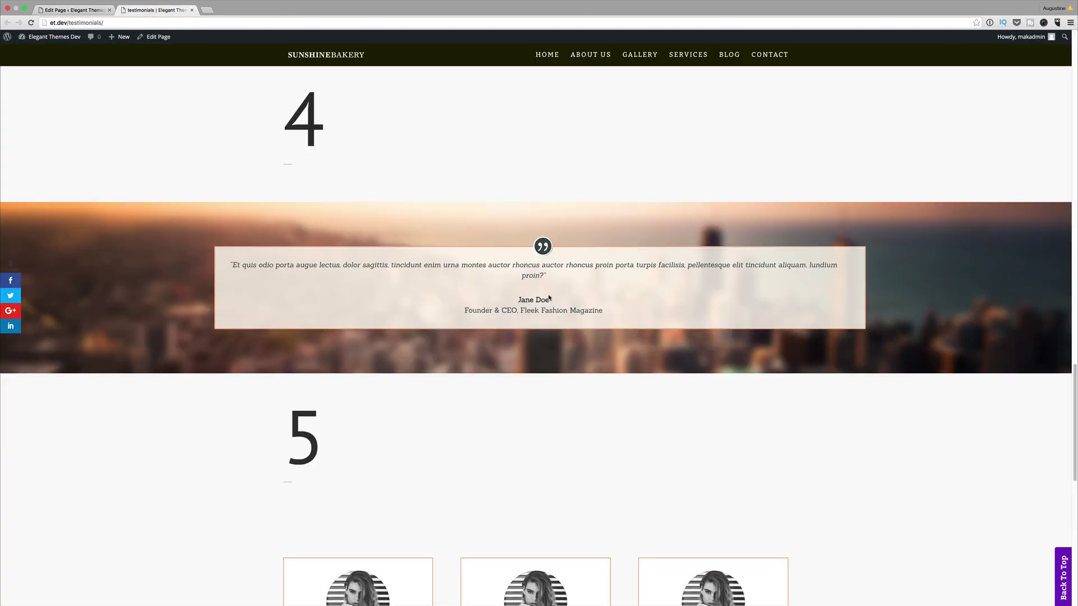
pyautogui.click(86, 10)
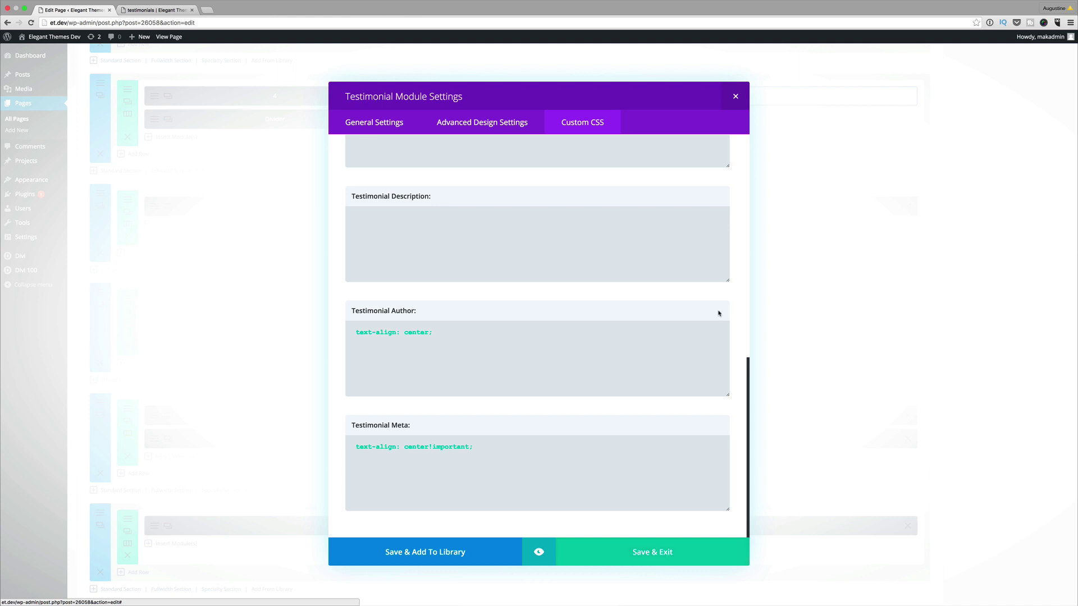
pyautogui.click(729, 98)
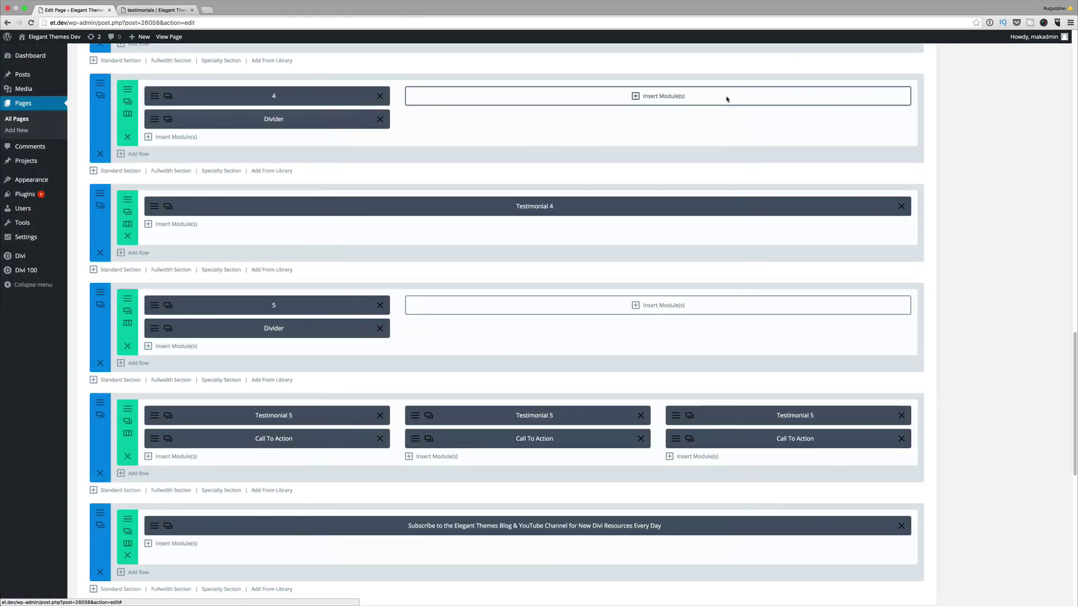
# Locate the row of Testimonial 5 and Call To Action modules in the builder and compare it with the fifth testimonial on the live page
pyautogui.scroll(-1, 469, 404)
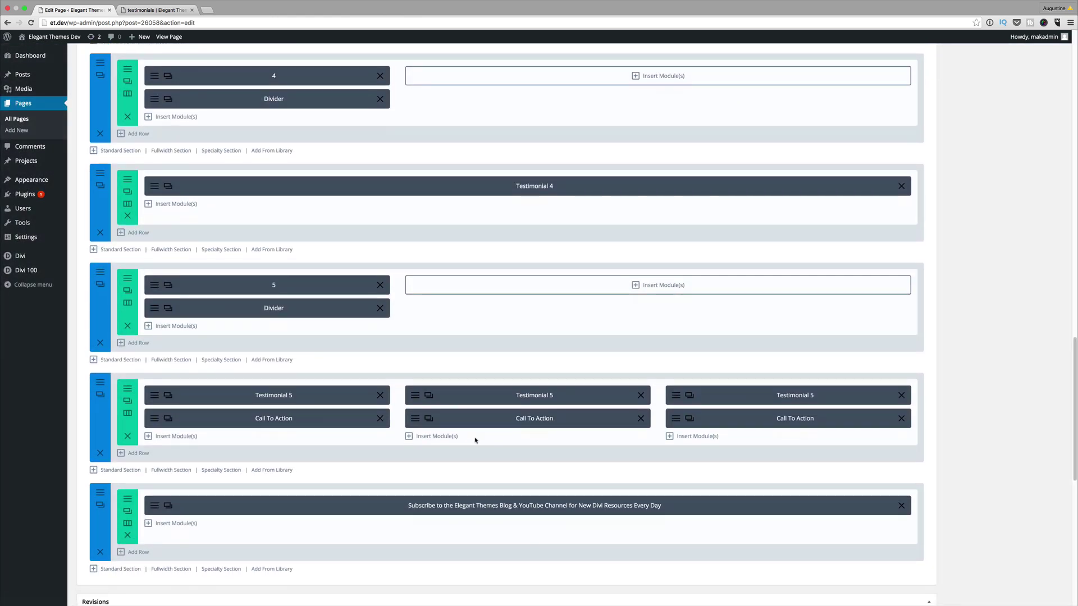
pyautogui.scroll(-3, 475, 441)
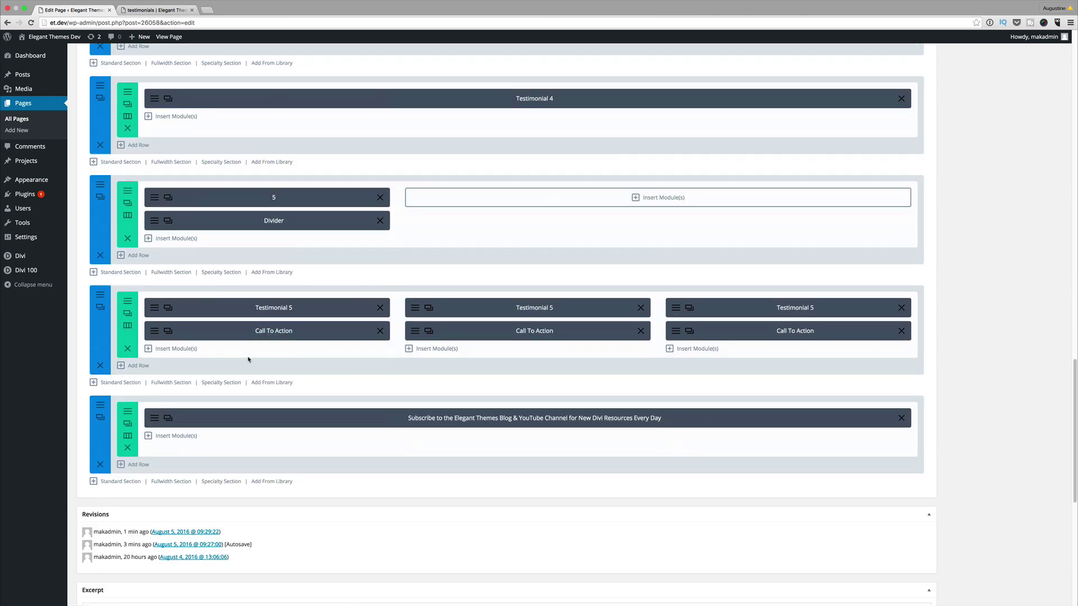
pyautogui.scroll(-2, 249, 344)
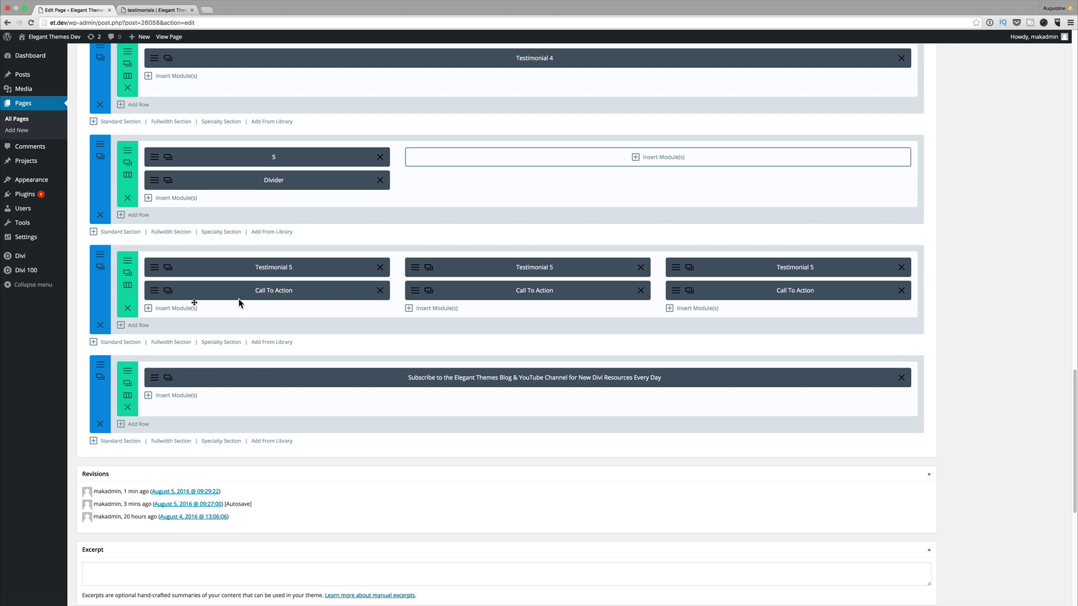
pyautogui.click(173, 14)
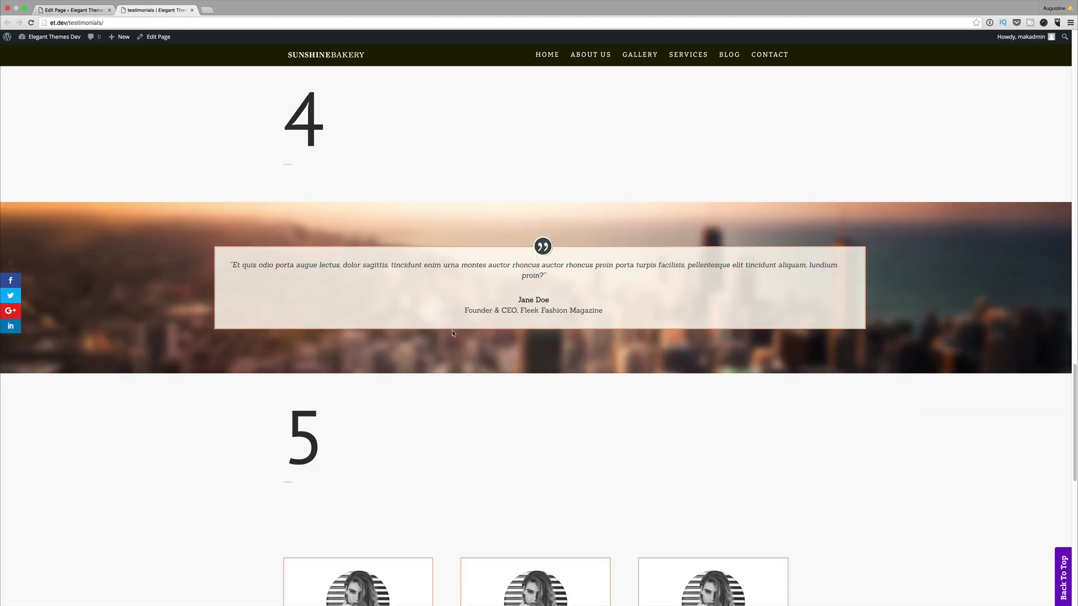
pyautogui.scroll(-8, 413, 313)
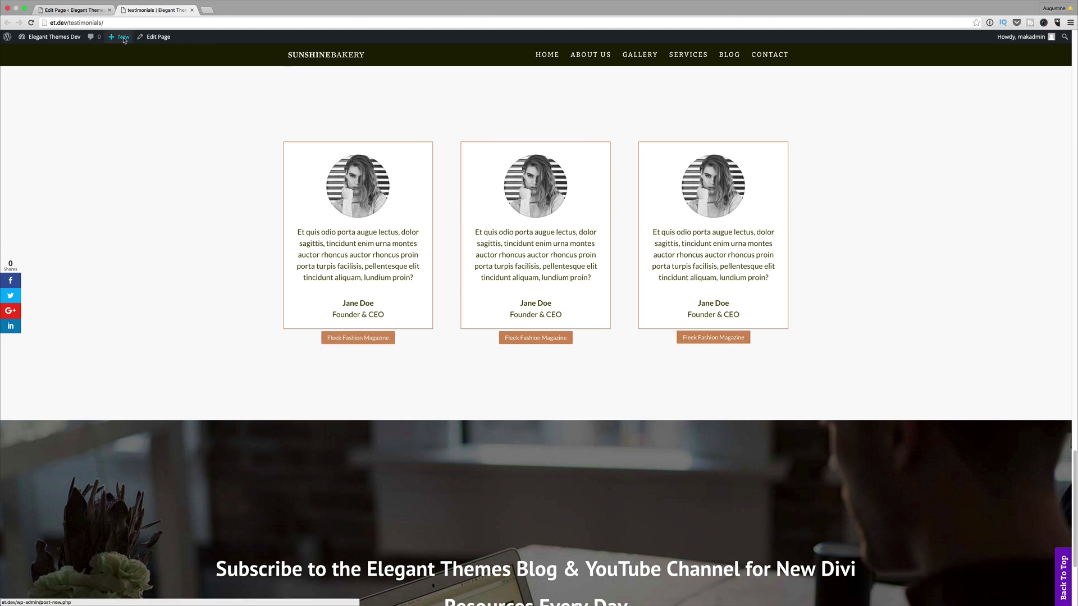
pyautogui.click(73, 9)
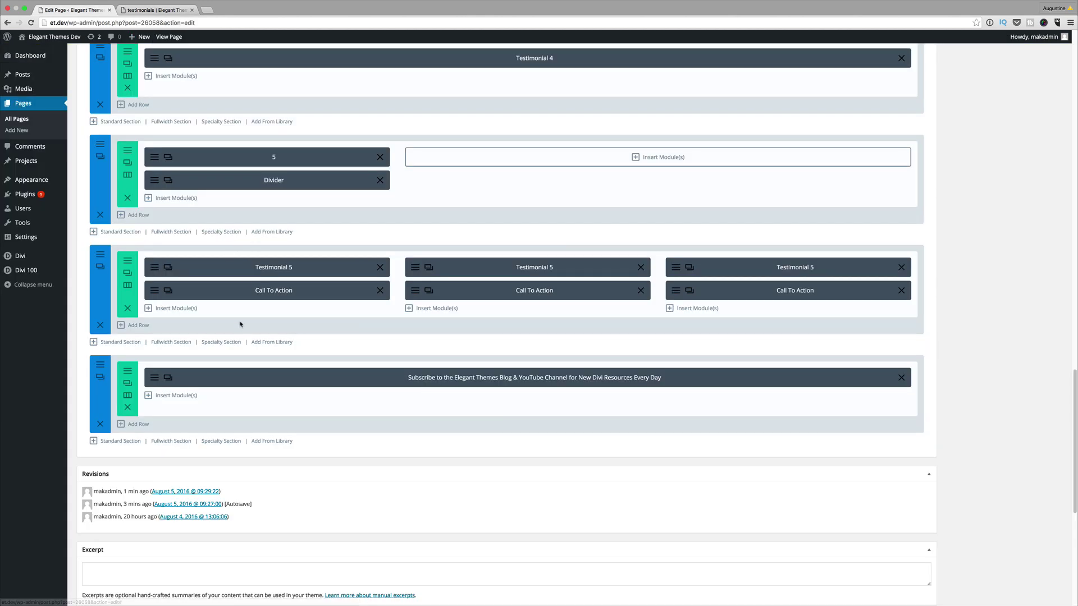
# Open the first Testimonial 5 module and review its general settings, including portrait, quote icon, background color, text options and content
pyautogui.click(155, 268)
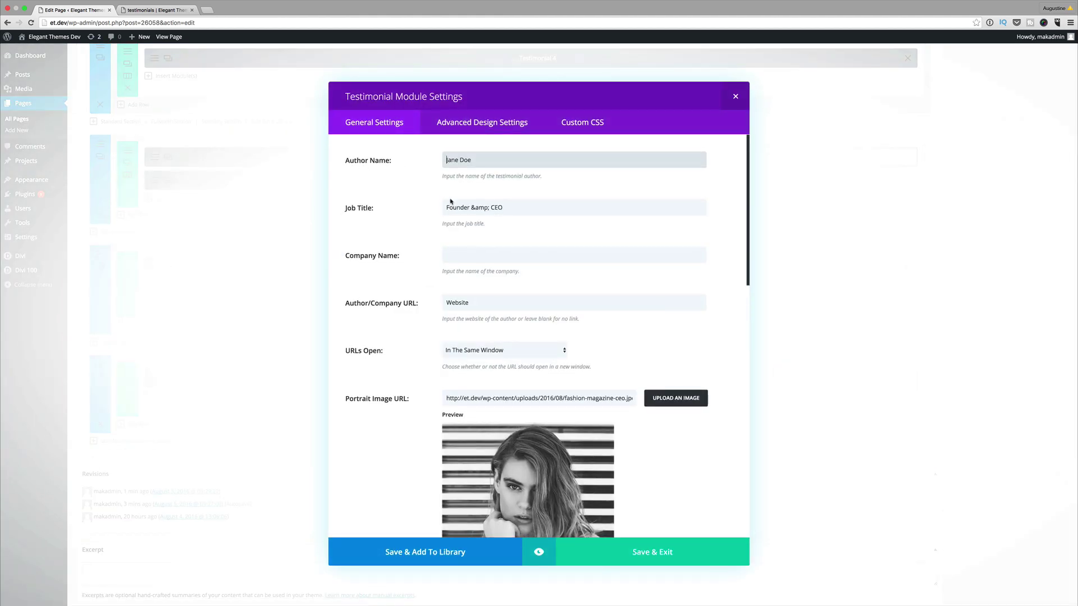
pyautogui.scroll(-10, 464, 210)
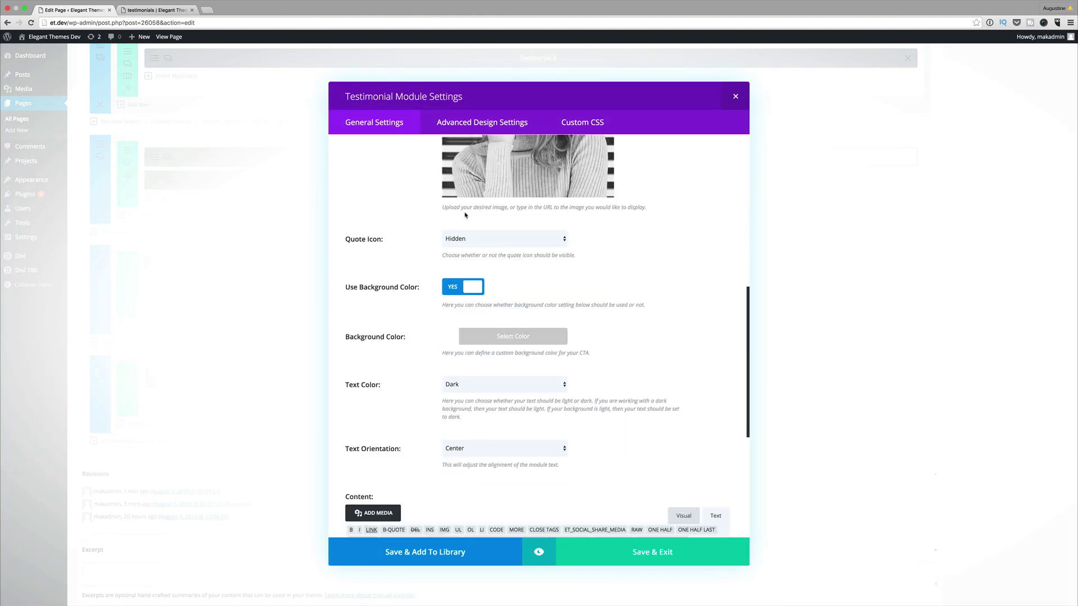
pyautogui.scroll(-4, 537, 225)
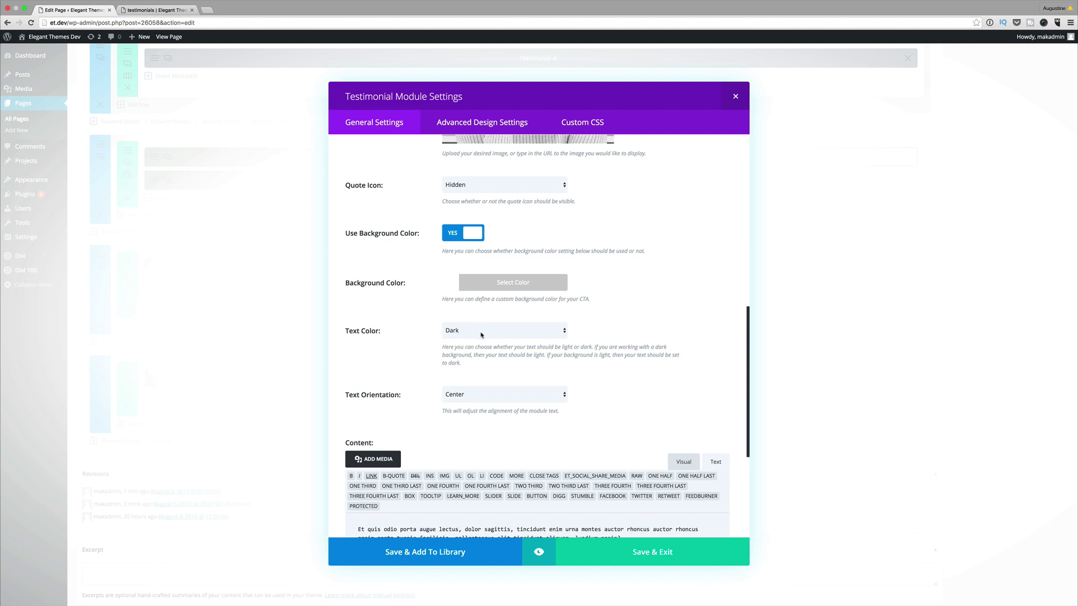
pyautogui.scroll(-5, 483, 337)
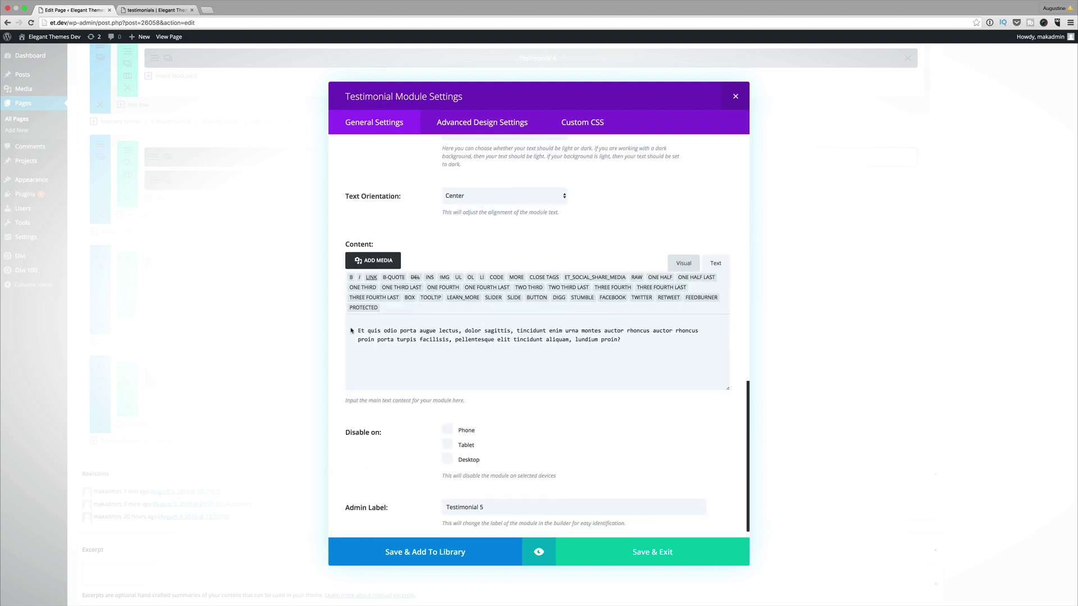
pyautogui.moveTo(351, 331); pyautogui.dragTo(637, 350)
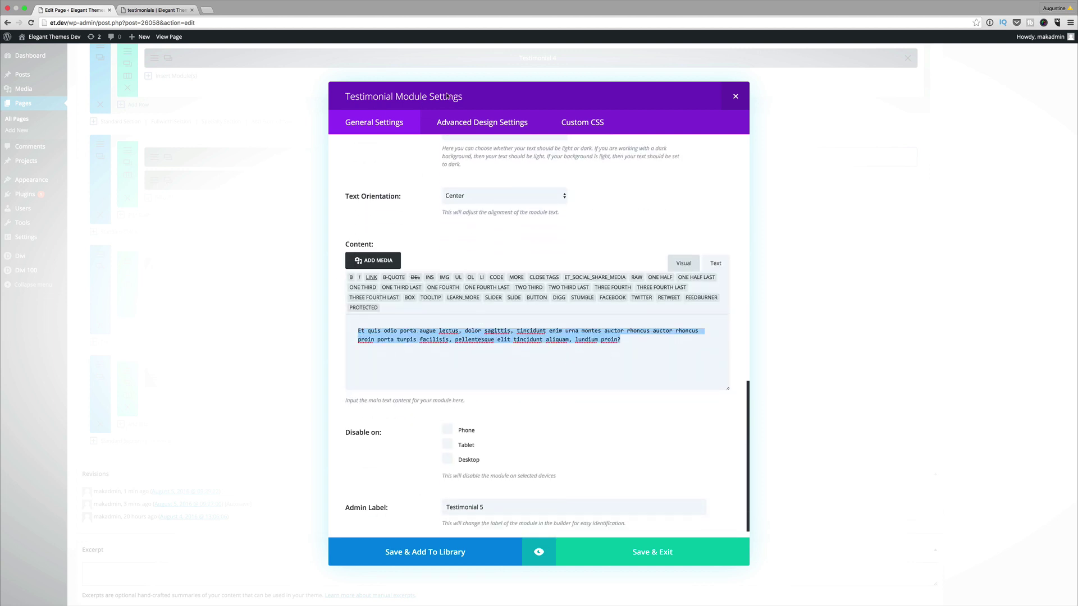
# Examine Testimonial 5's portrait, body font, border and padding in the advanced design settings, and inspect the border color
pyautogui.click(482, 122)
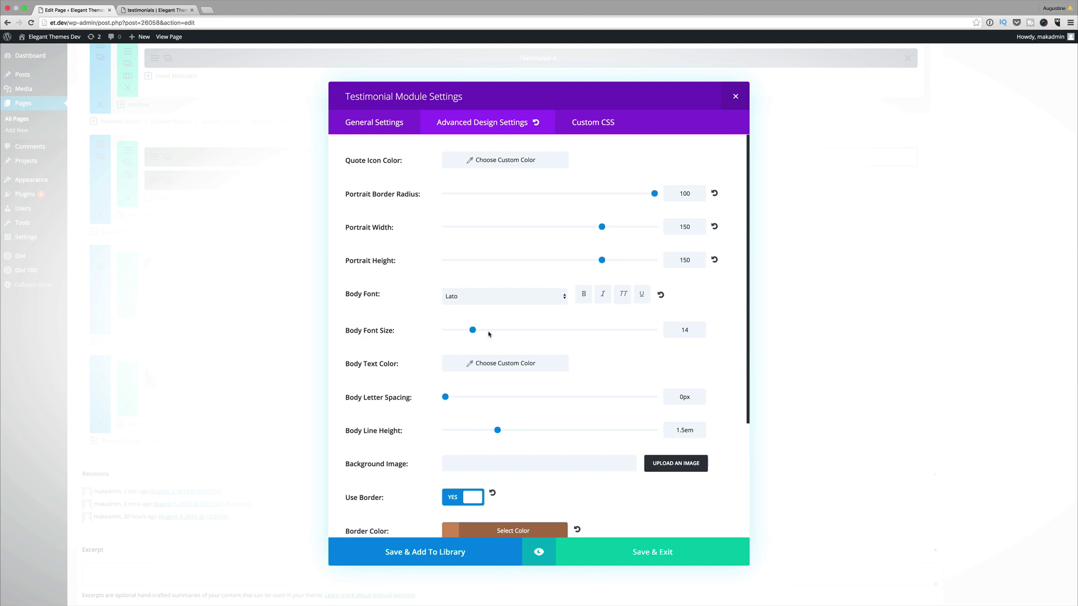
pyautogui.scroll(-4, 439, 361)
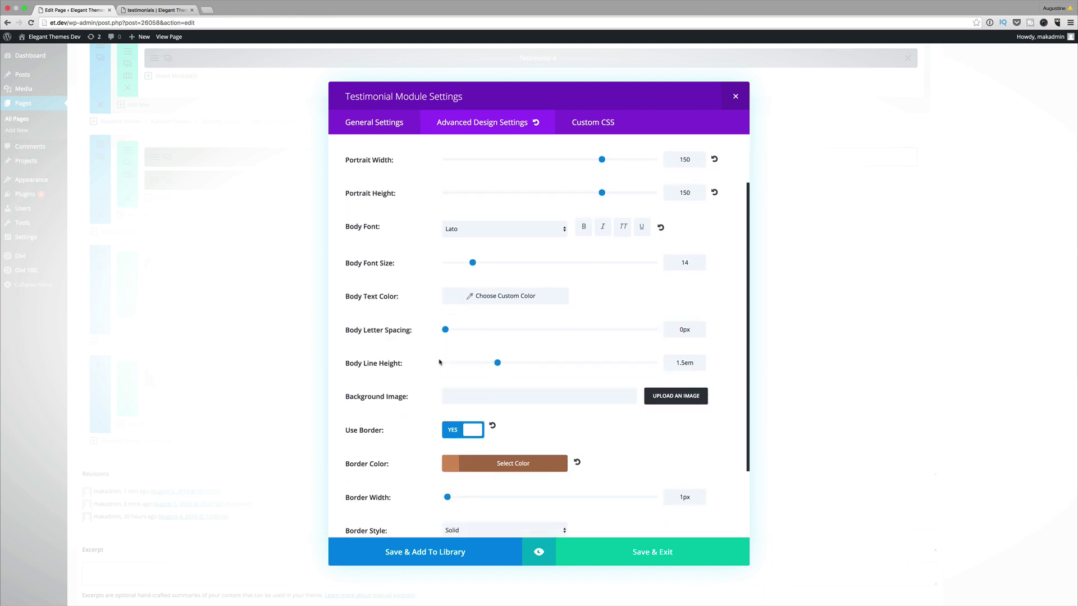
pyautogui.scroll(-2, 440, 362)
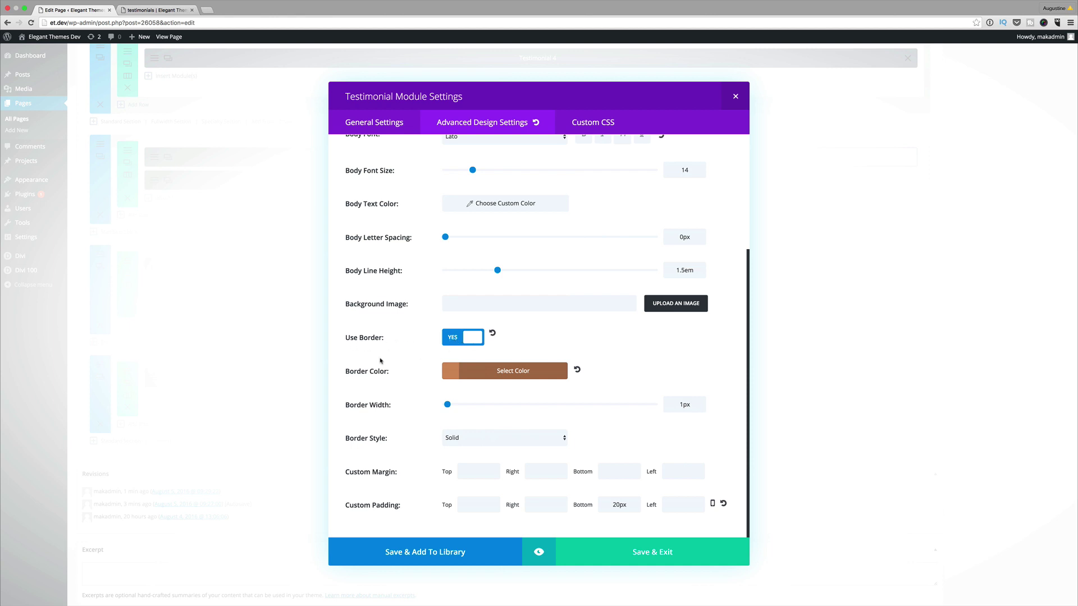
pyautogui.click(453, 374)
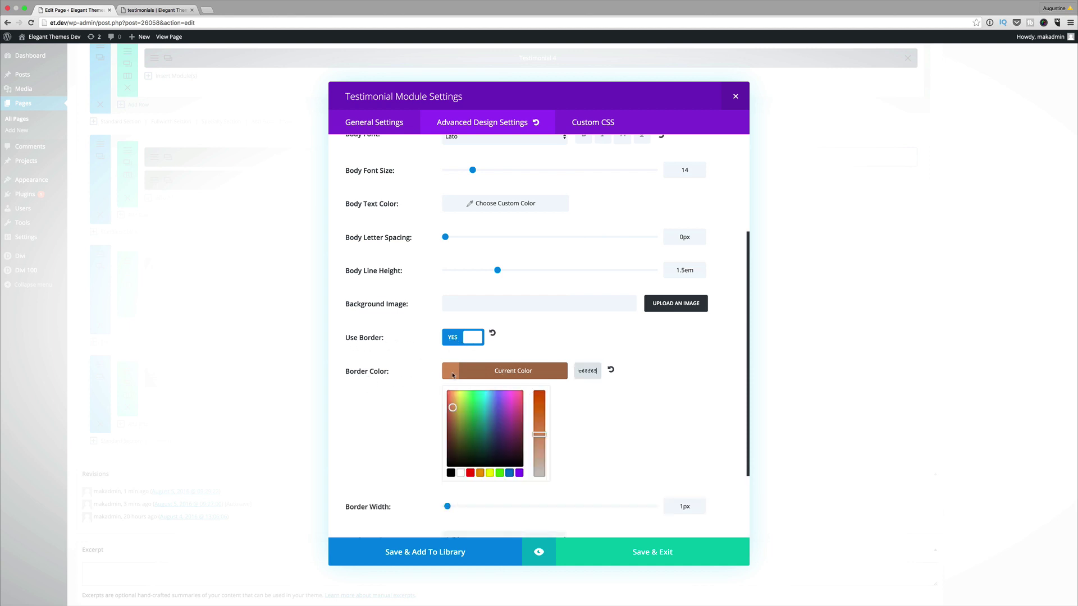
pyautogui.click(604, 405)
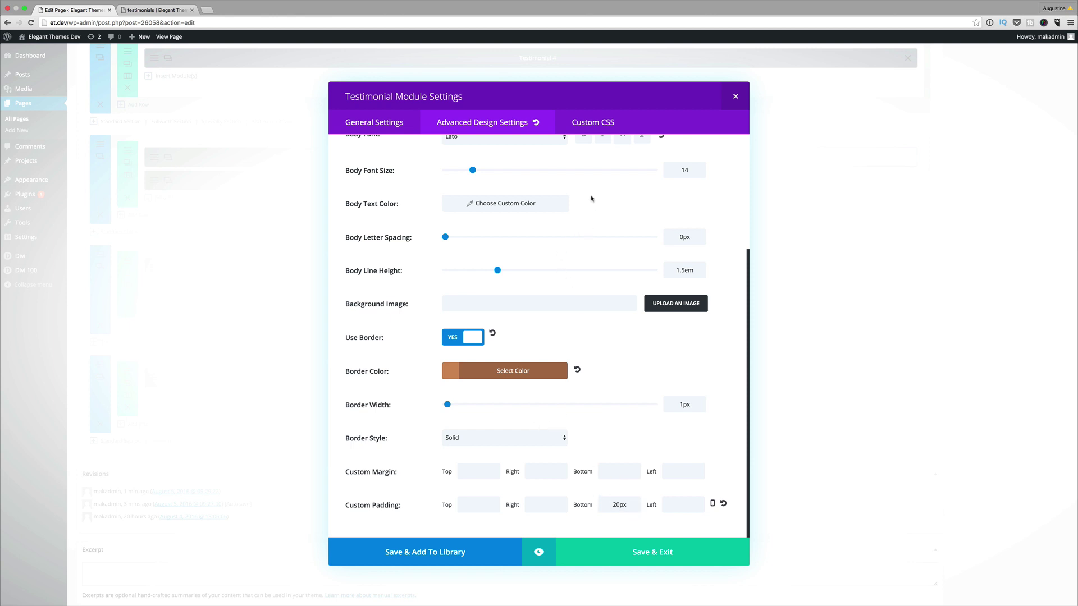
# Review Testimonial 5's custom CSS for the author and meta, and close the module settings without saving
pyautogui.click(615, 123)
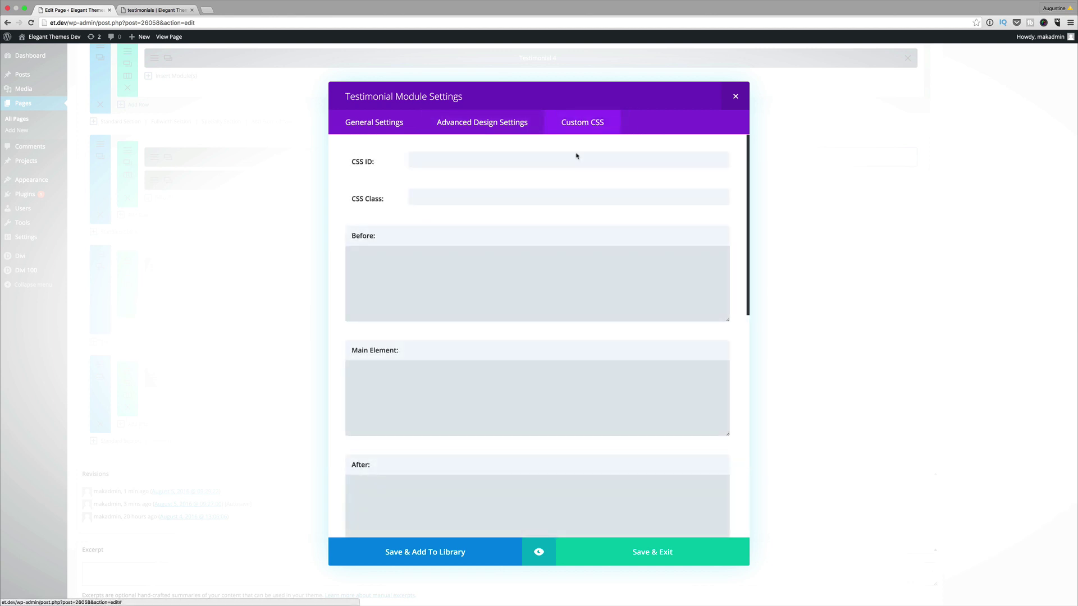
pyautogui.scroll(-10, 536, 368)
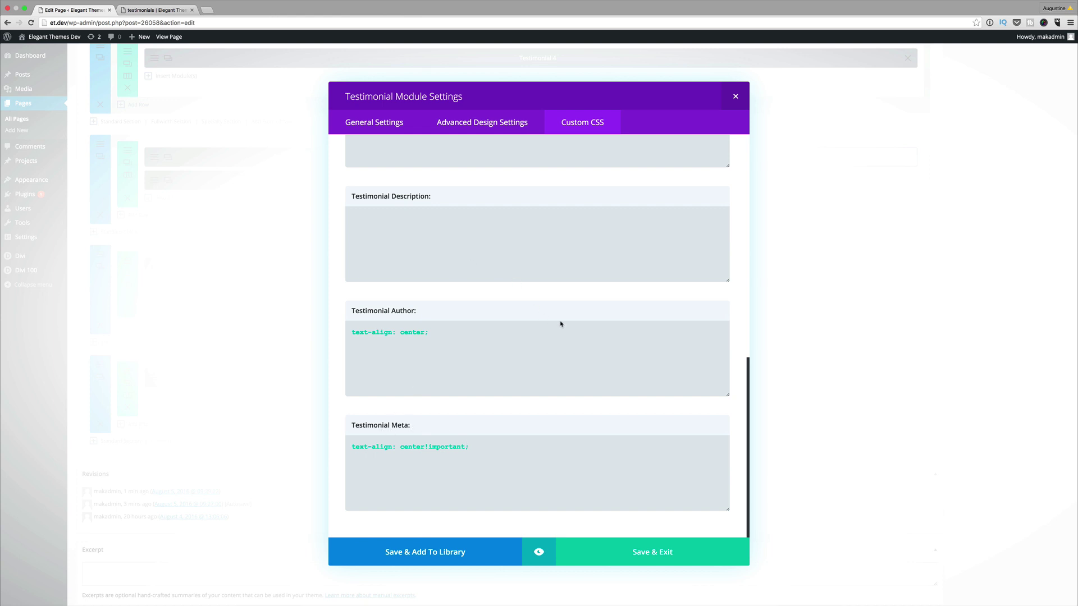
pyautogui.click(736, 98)
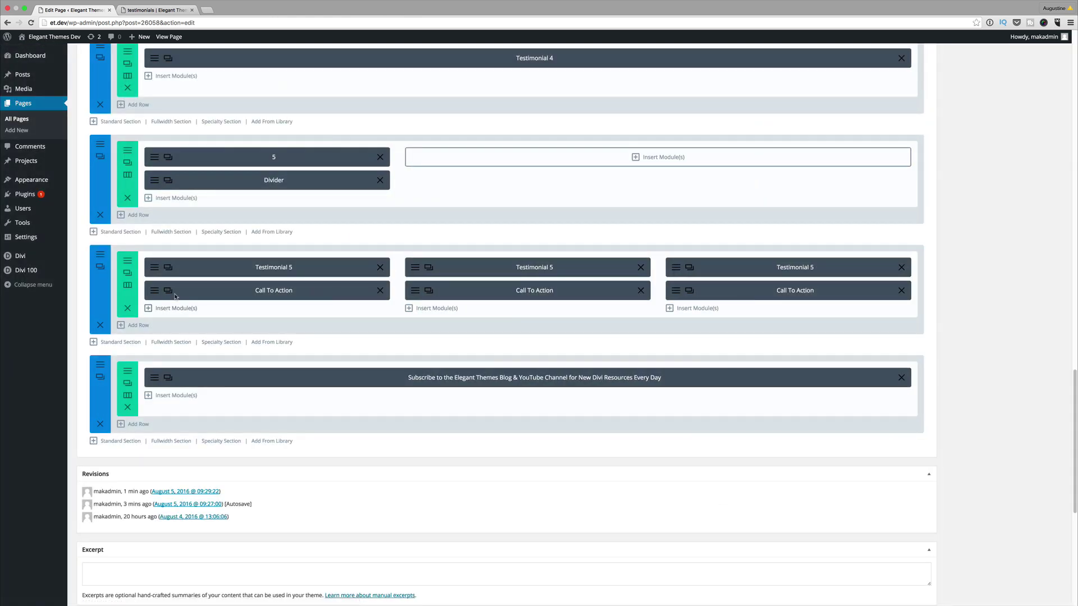
# Open the Call To Action module below the first Testimonial 5 and review its button URL, button text, orientation and other general settings
pyautogui.click(155, 292)
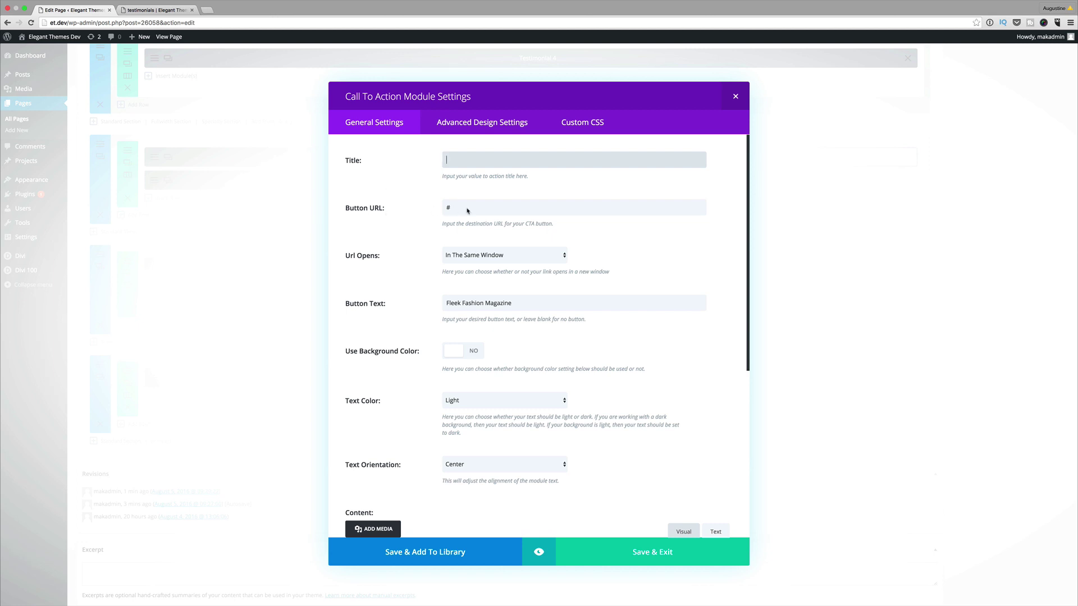
pyautogui.moveTo(467, 210); pyautogui.dragTo(445, 210)
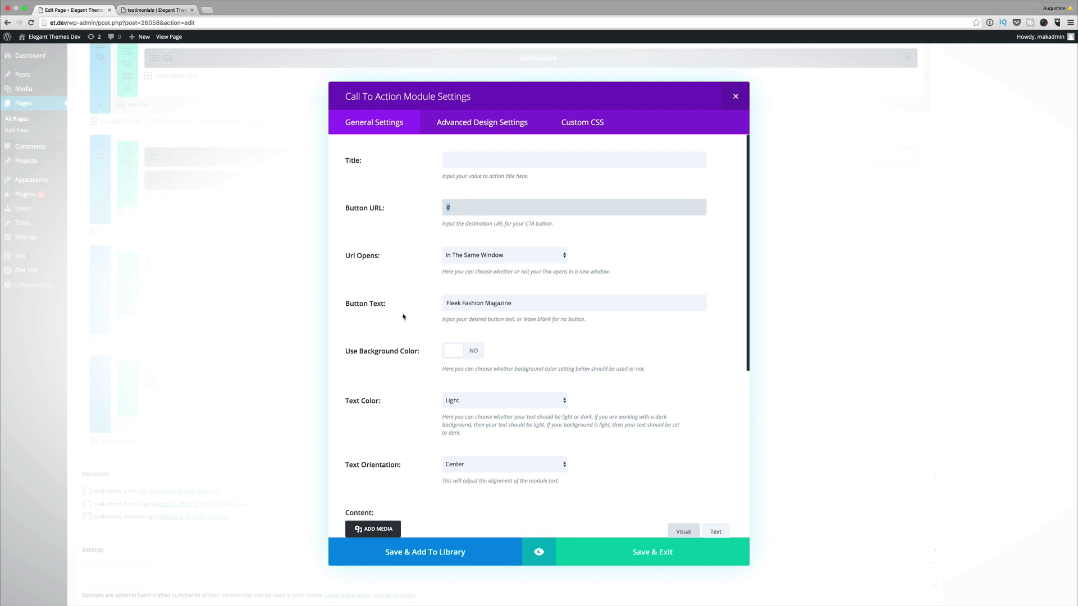
pyautogui.scroll(-5, 403, 317)
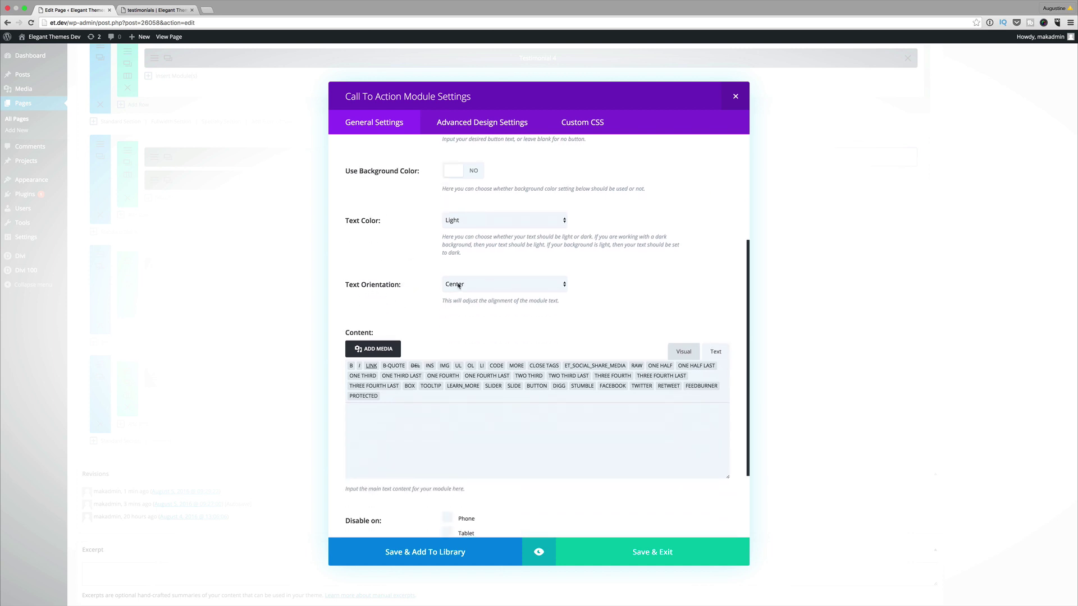
pyautogui.scroll(-3, 504, 287)
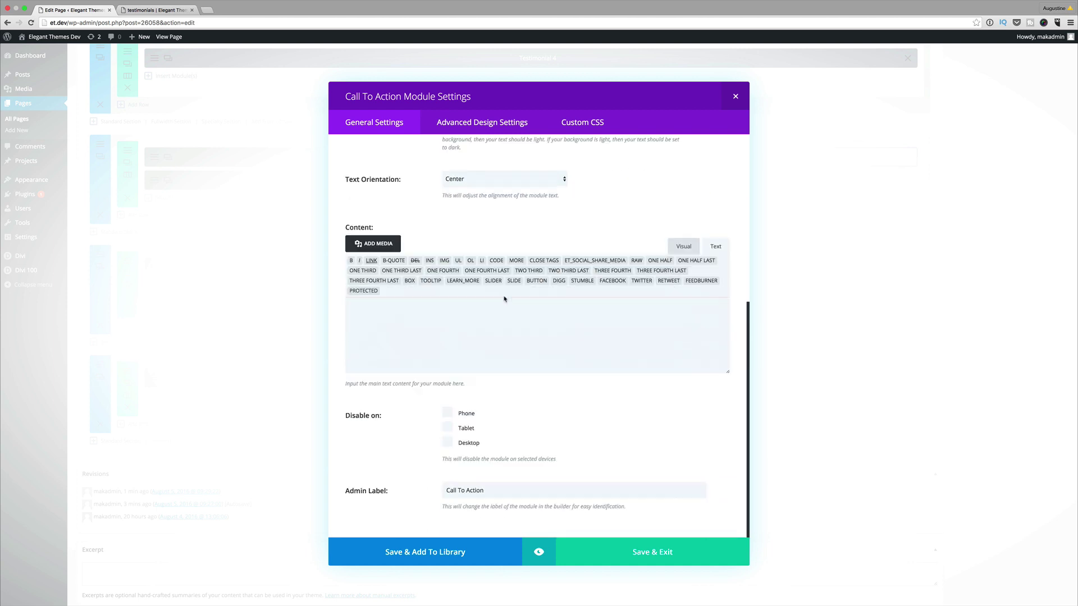
# Examine the Call To Action module's header and body fonts, custom margin and button styling in the advanced design settings
pyautogui.click(490, 123)
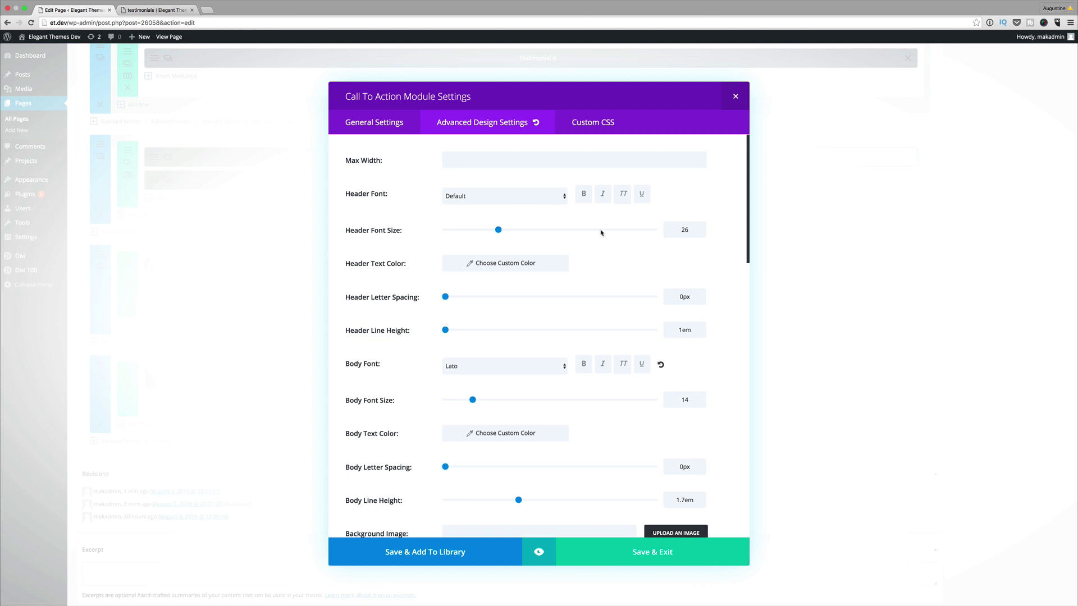
pyautogui.scroll(-3, 604, 376)
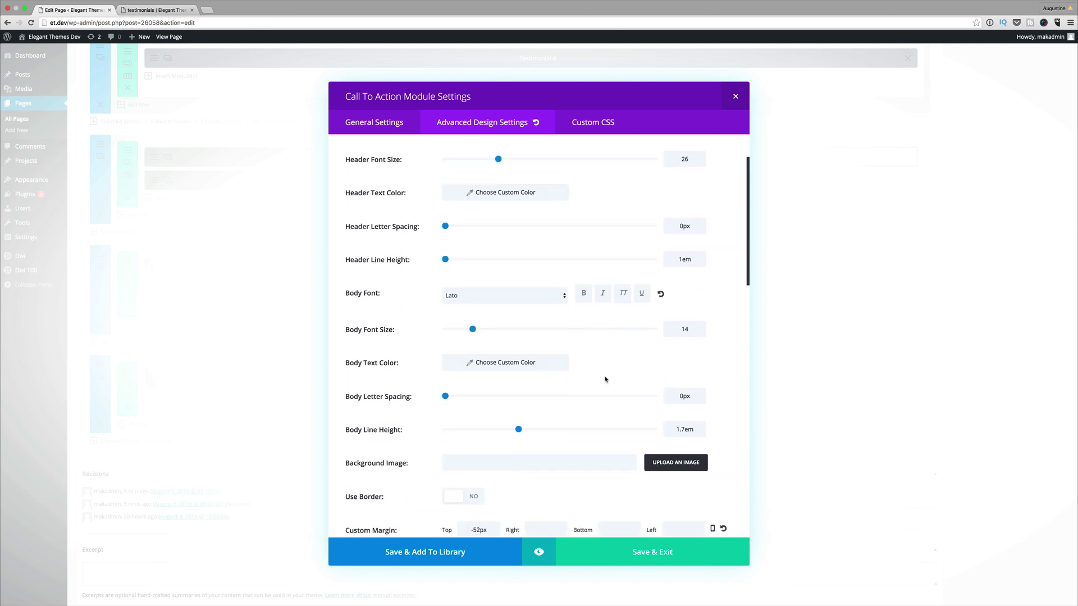
pyautogui.scroll(-10, 605, 380)
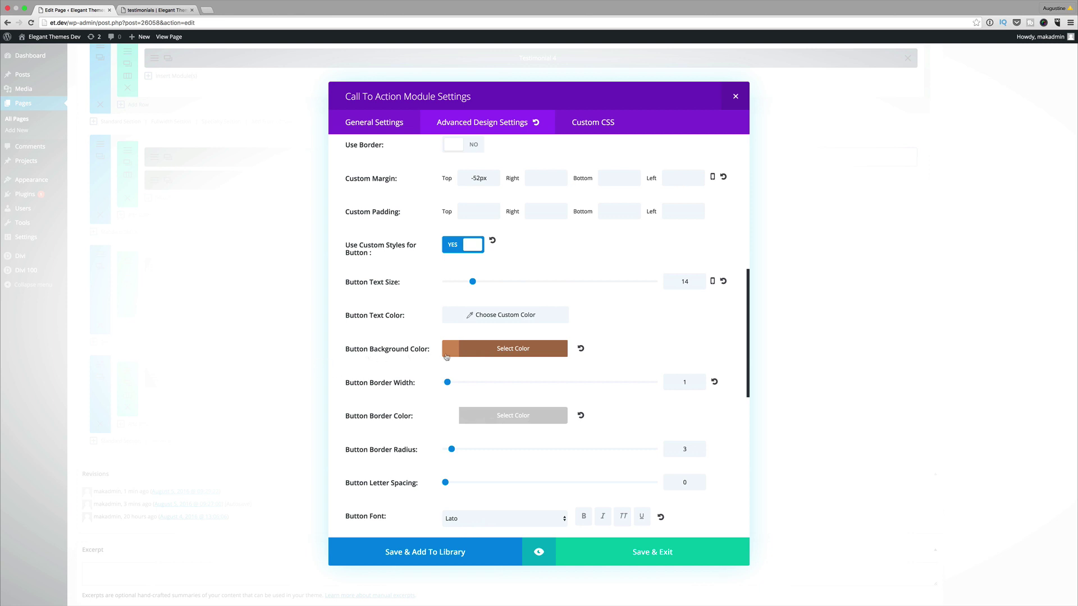
# Switch the Call To Action's custom button styles off and back on, and review the button color, border, font and icon options
pyautogui.click(454, 246)
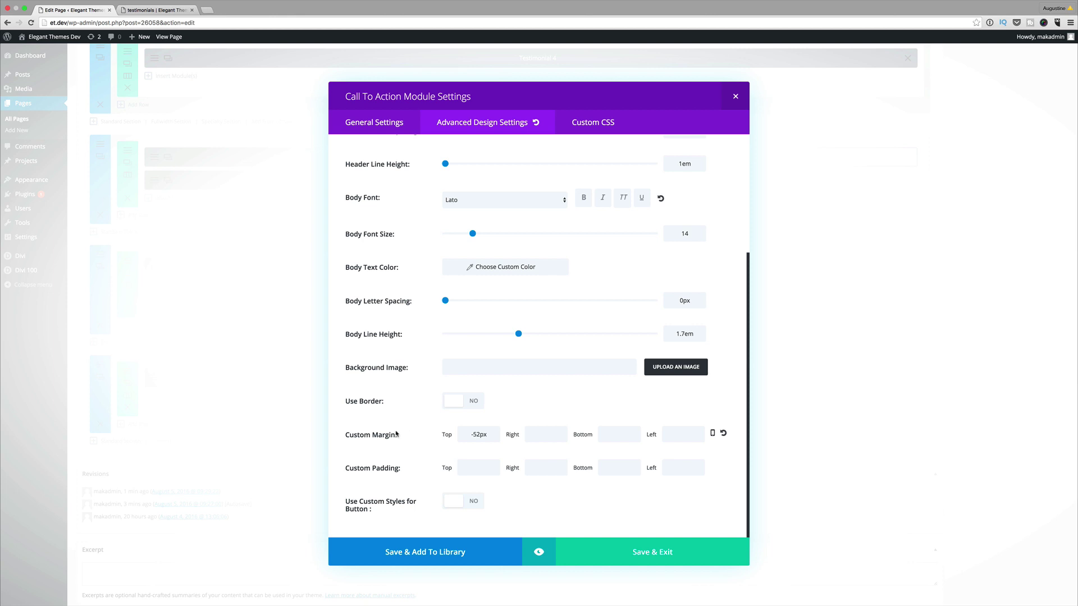
pyautogui.click(473, 504)
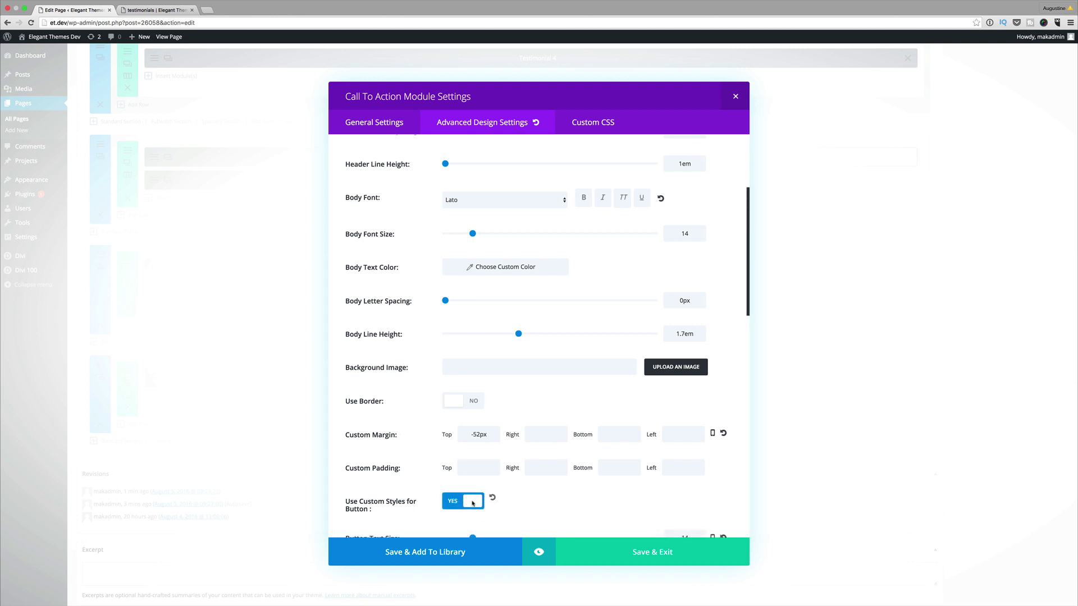
pyautogui.scroll(-7, 379, 471)
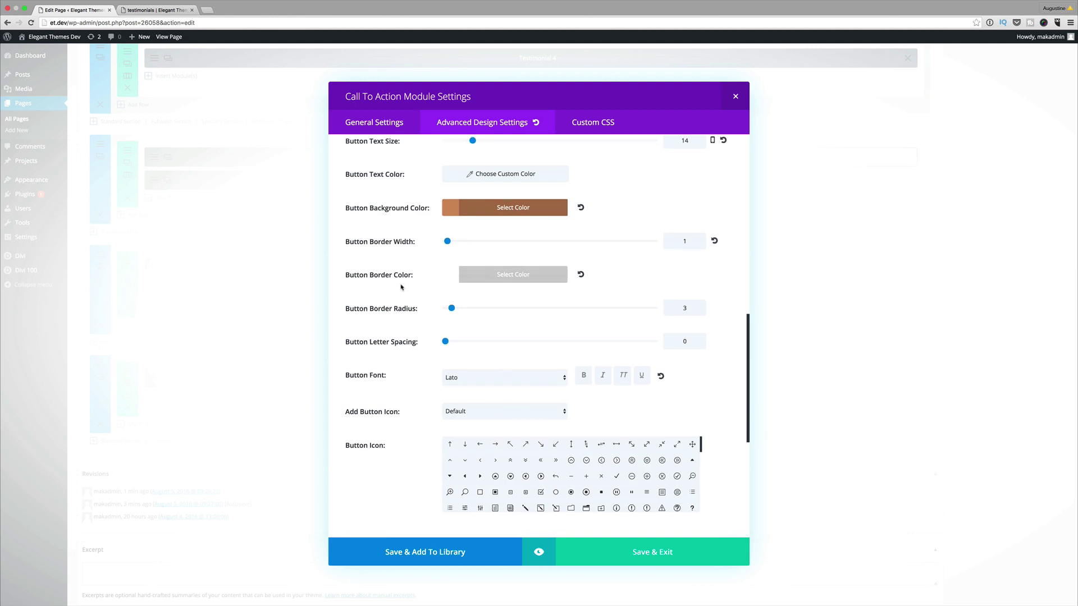